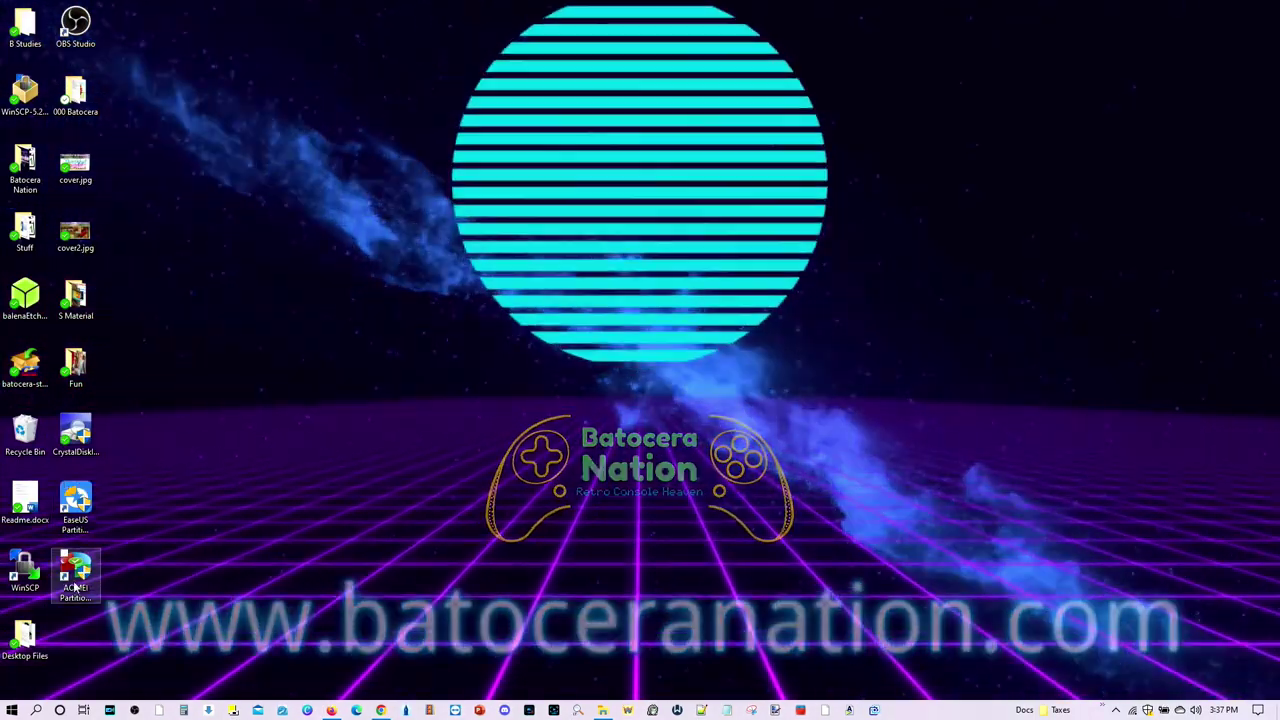
Open AOMEI Partition Assistant and set up a Sector-by-Sector Clone with the 476.94 GB Disk 3 as the source
left_click(75, 580)
double_click(75, 585)
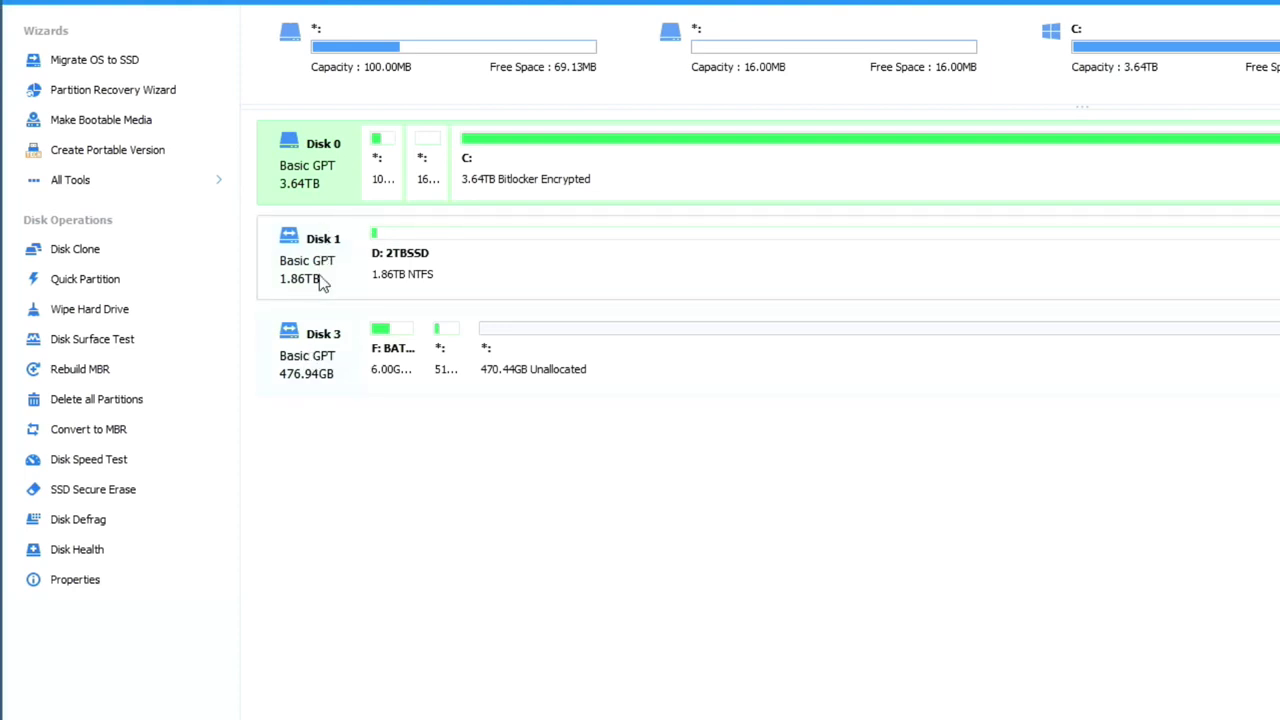
left_click(308, 362)
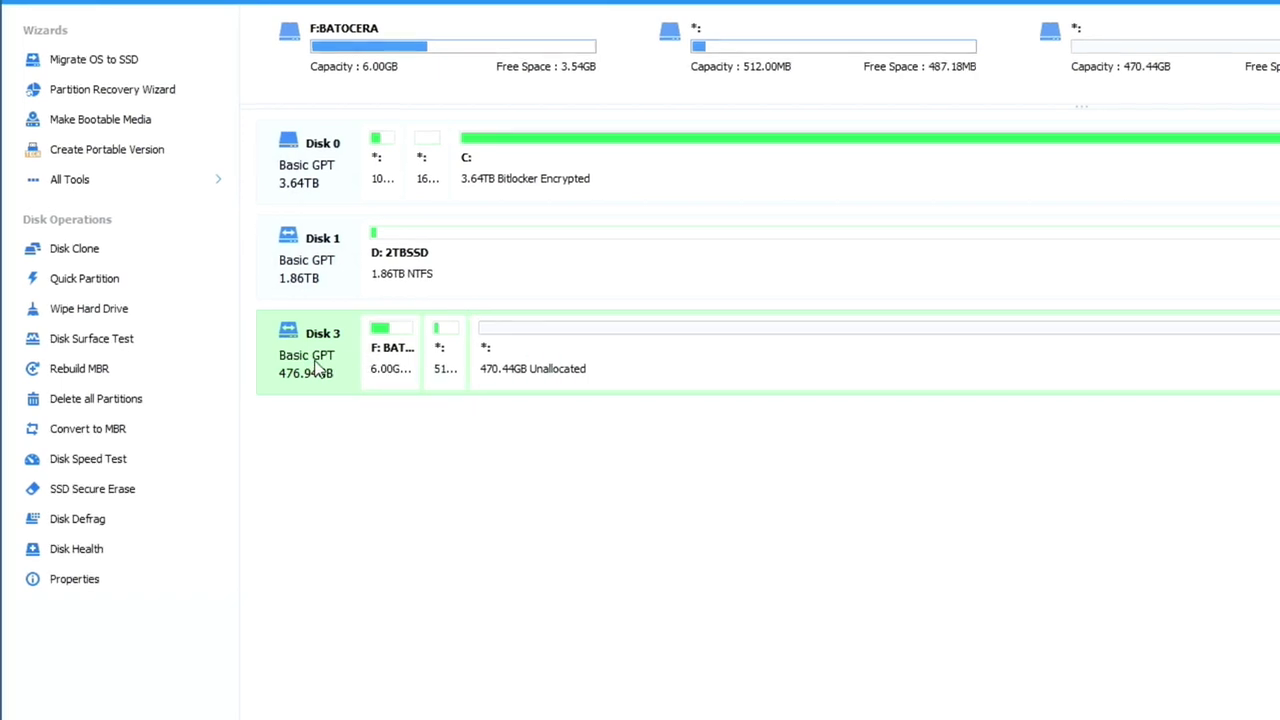
left_click(84, 254)
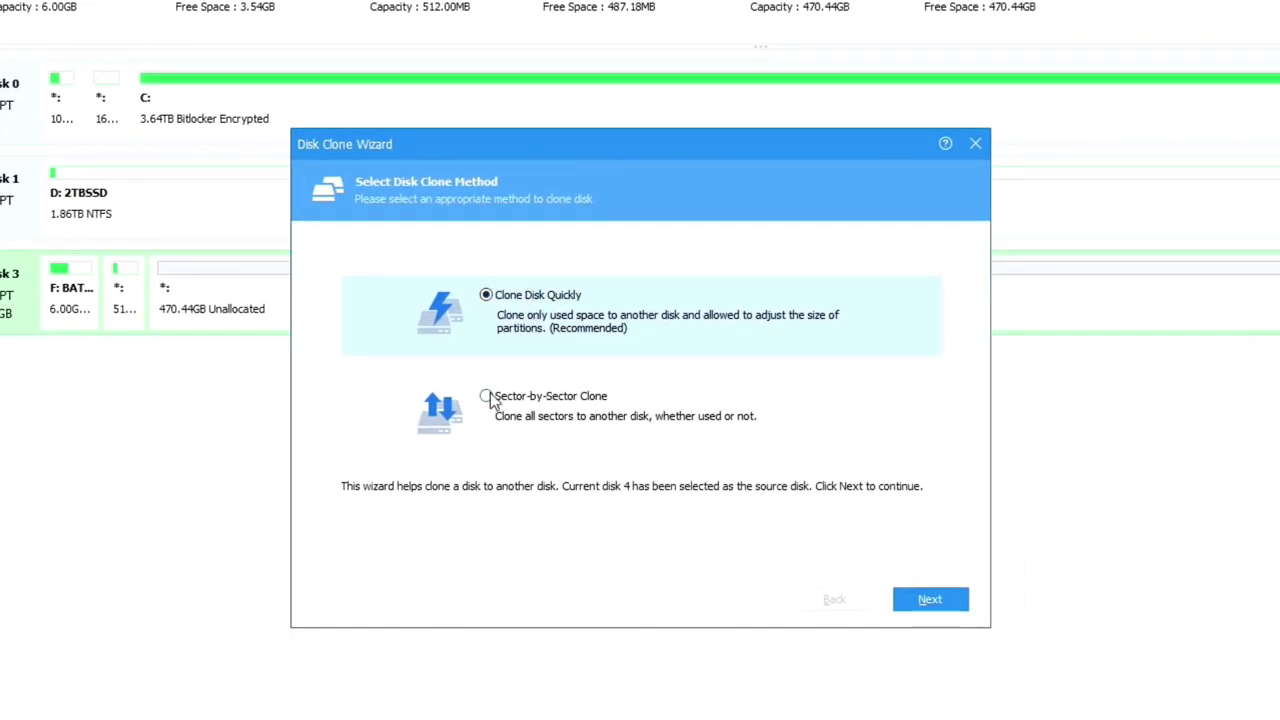
left_click(487, 398)
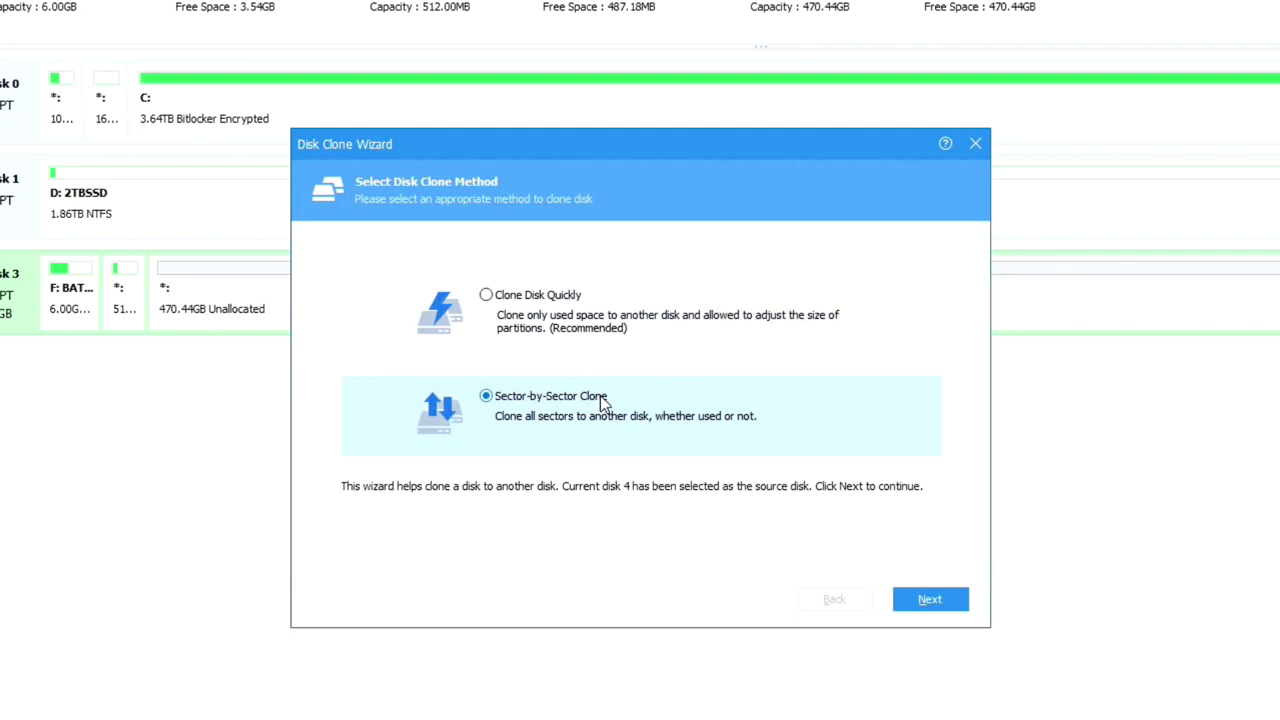
left_click(935, 599)
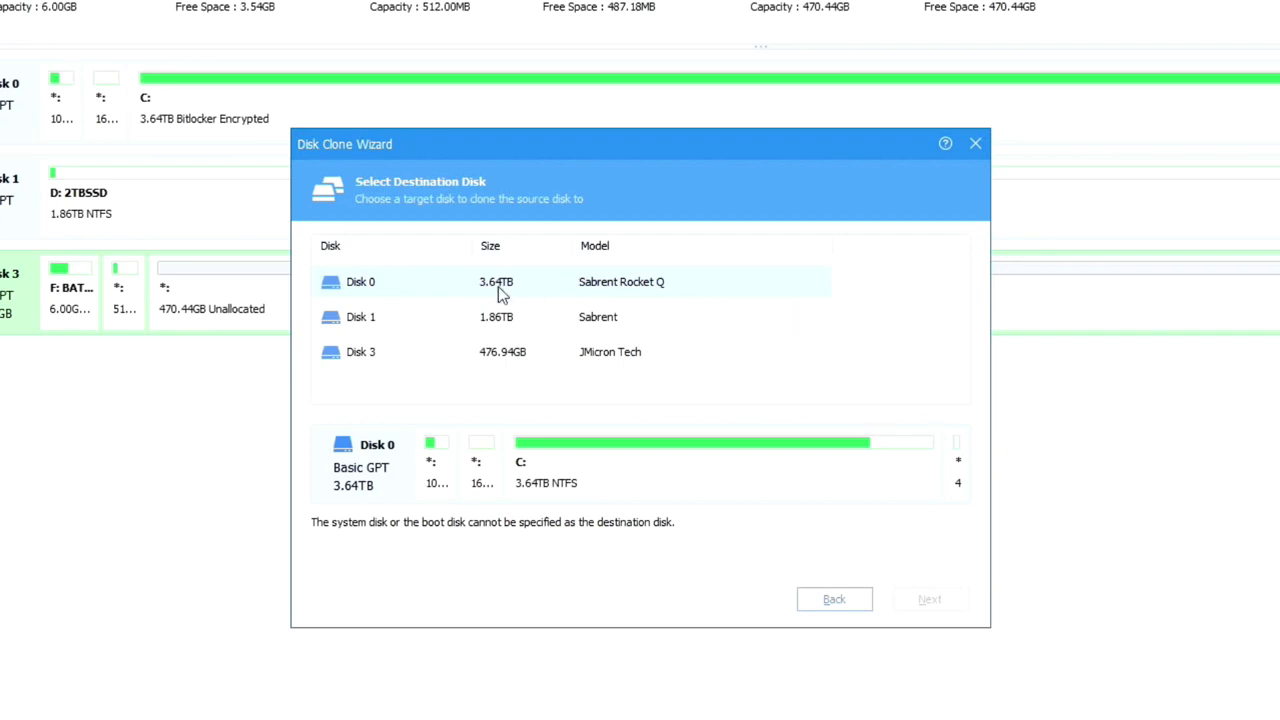
Choose the 1.86 TB Disk 1 as the clone destination and accept wiping it, then close the partition program without finishing the wizard
left_click(493, 322)
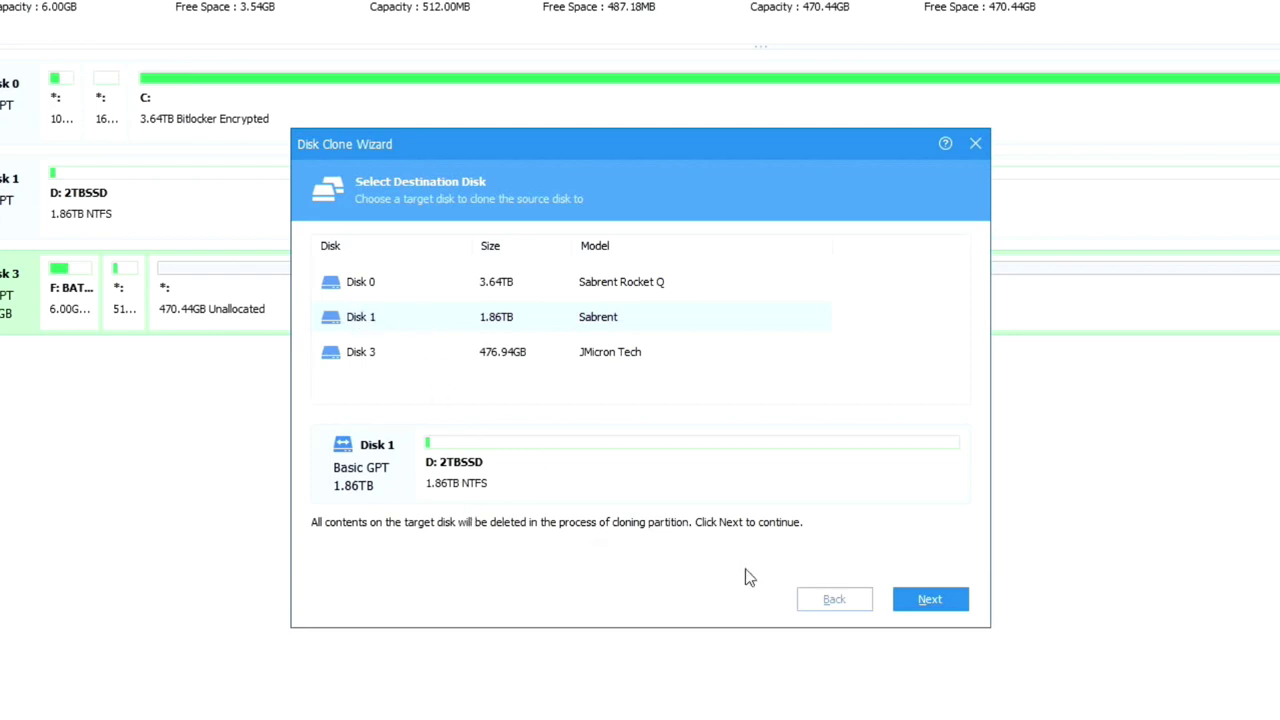
left_click(940, 599)
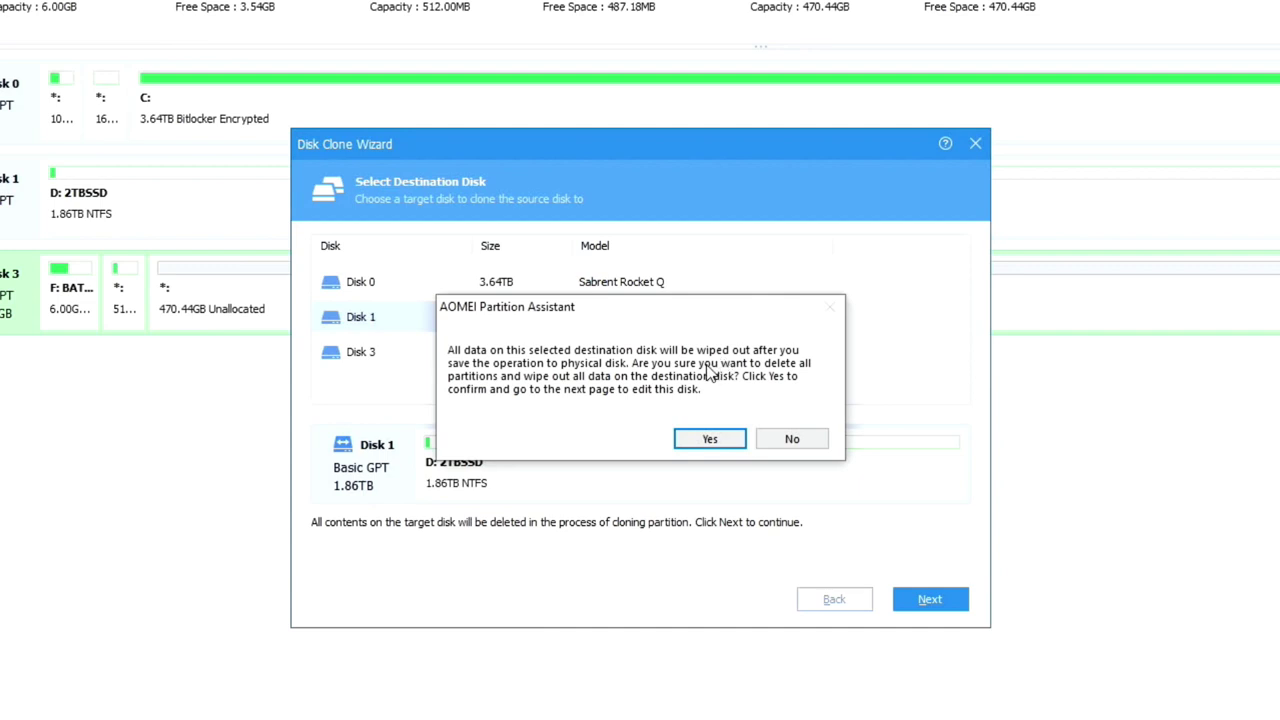
left_click(711, 438)
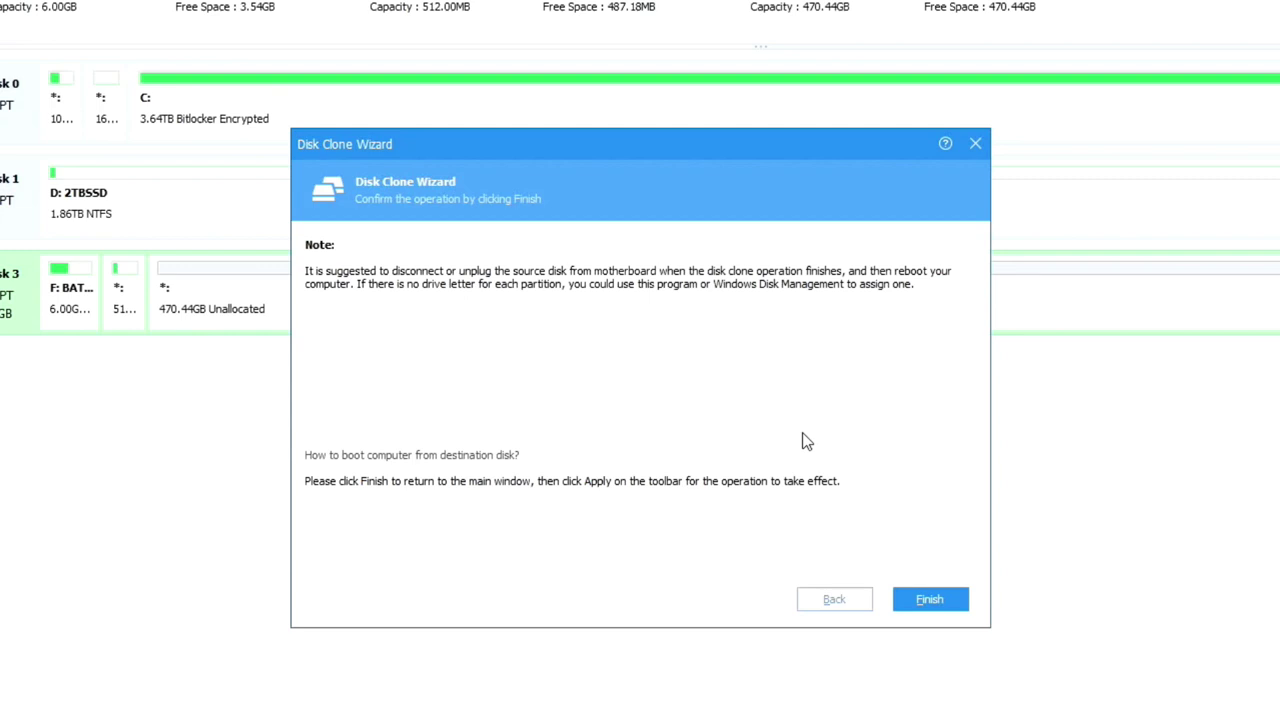
left_click(976, 143)
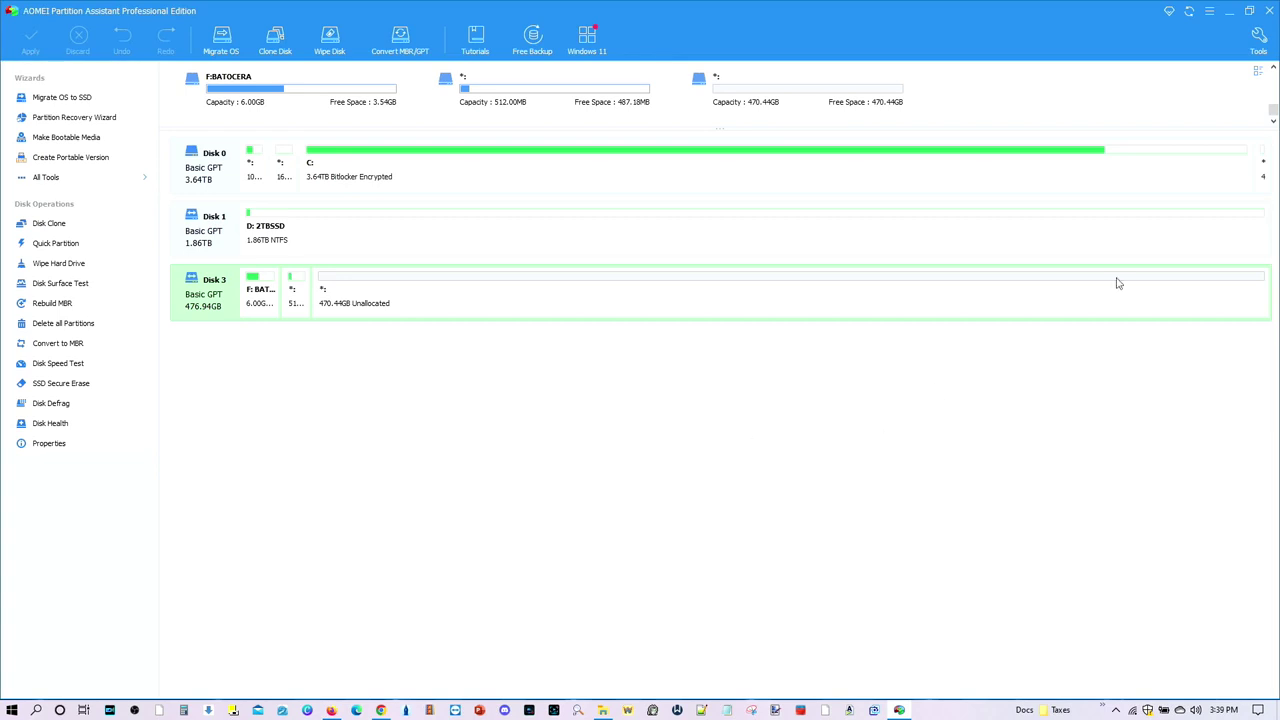
left_click(1272, 10)
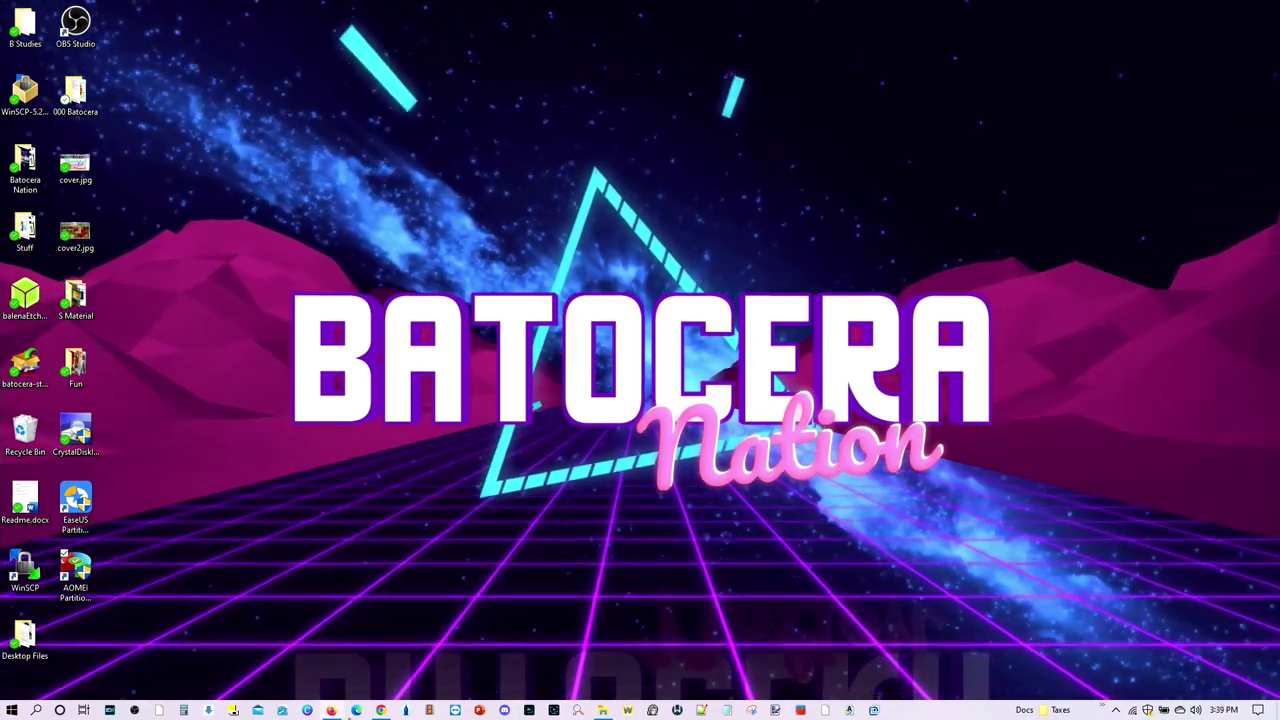
left_click(331, 710)
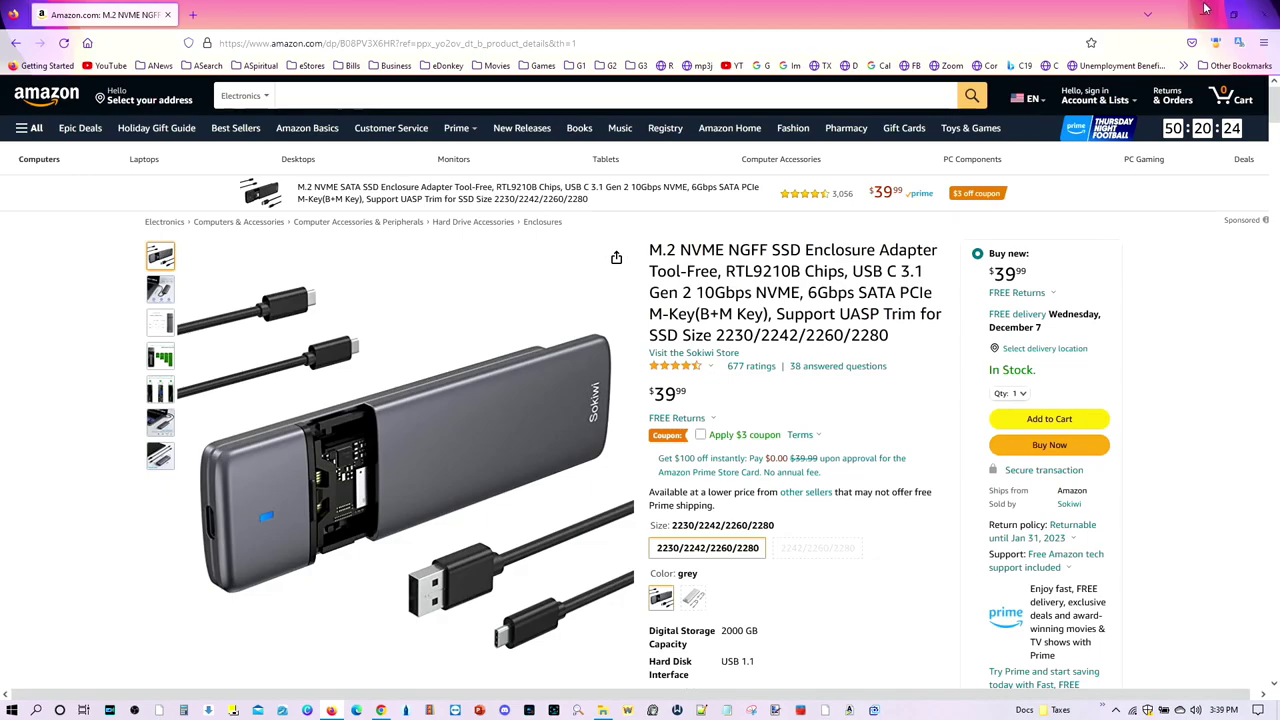
left_click(1205, 10)
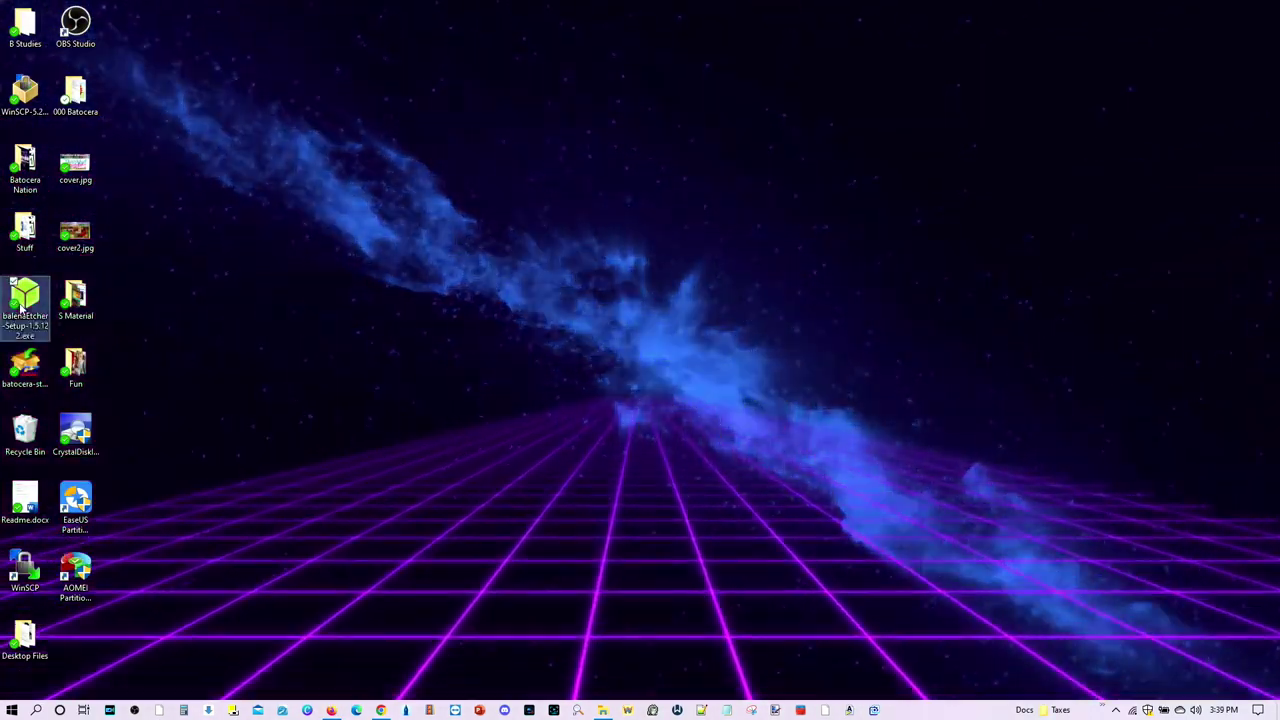
Install balenaEtcher and load batocera-x86_64-35-20220917.img.gz as the image to flash
double_click(25, 298)
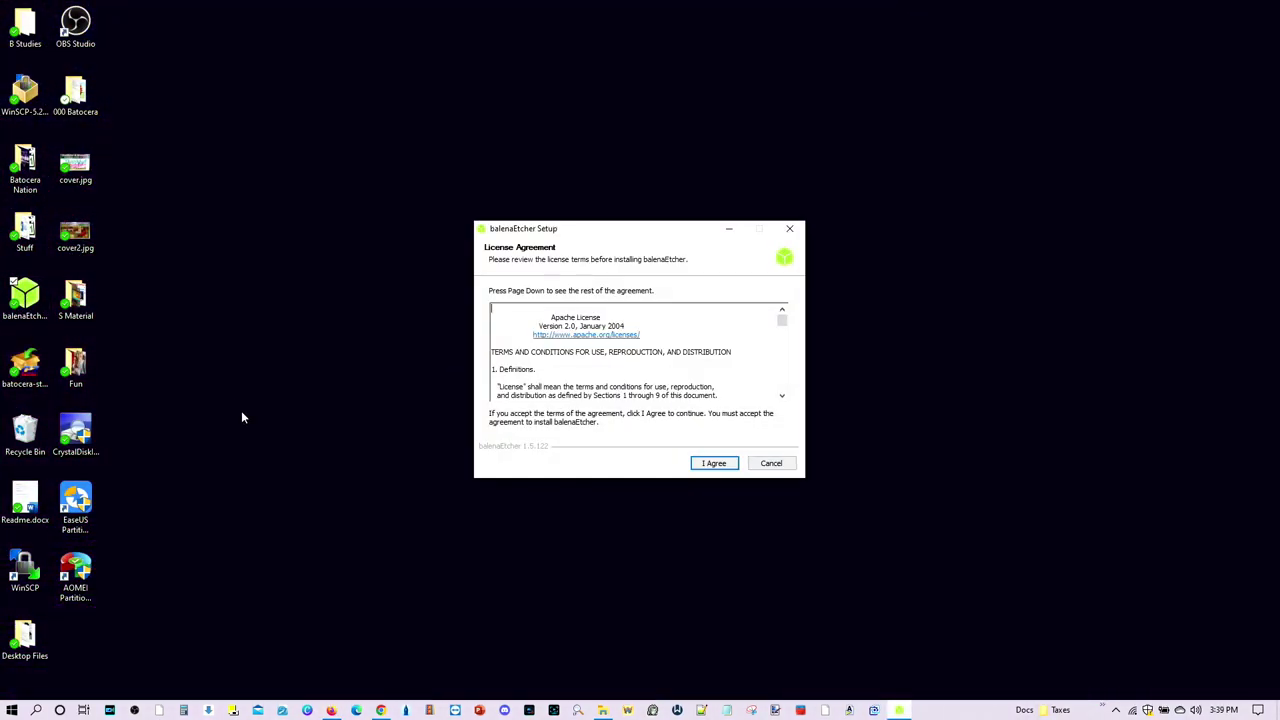
left_click(713, 463)
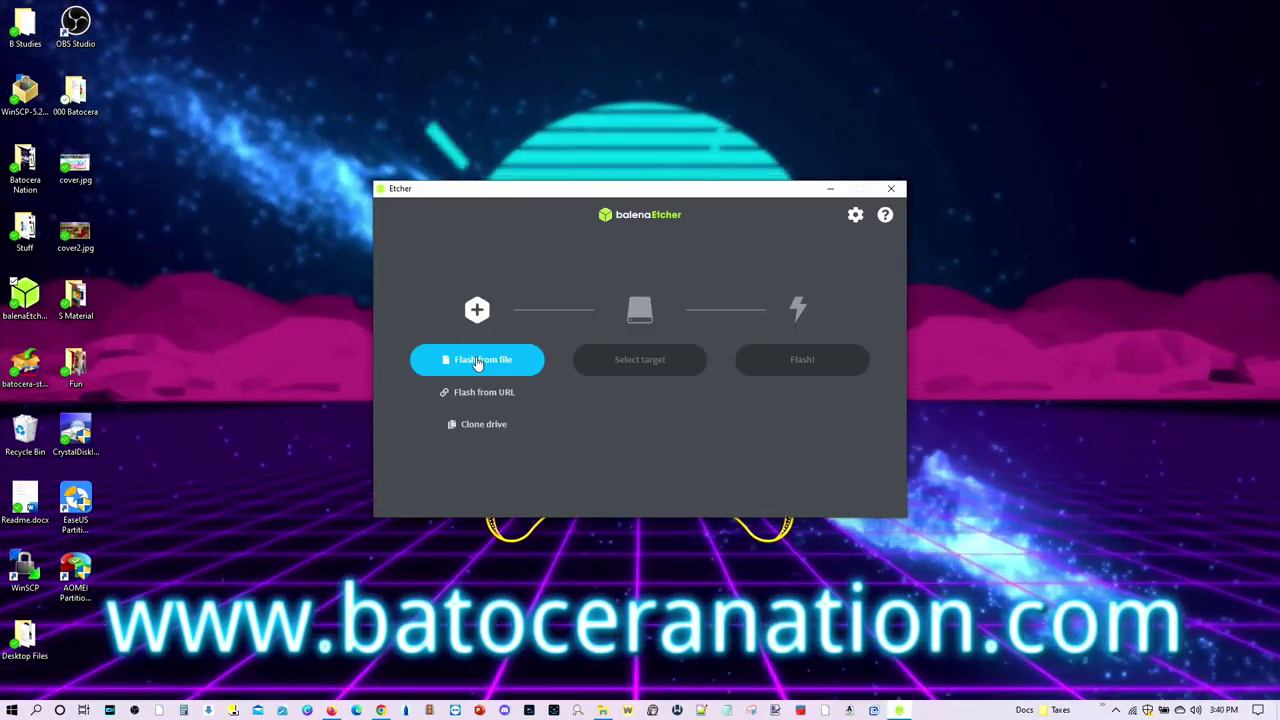
left_click(478, 363)
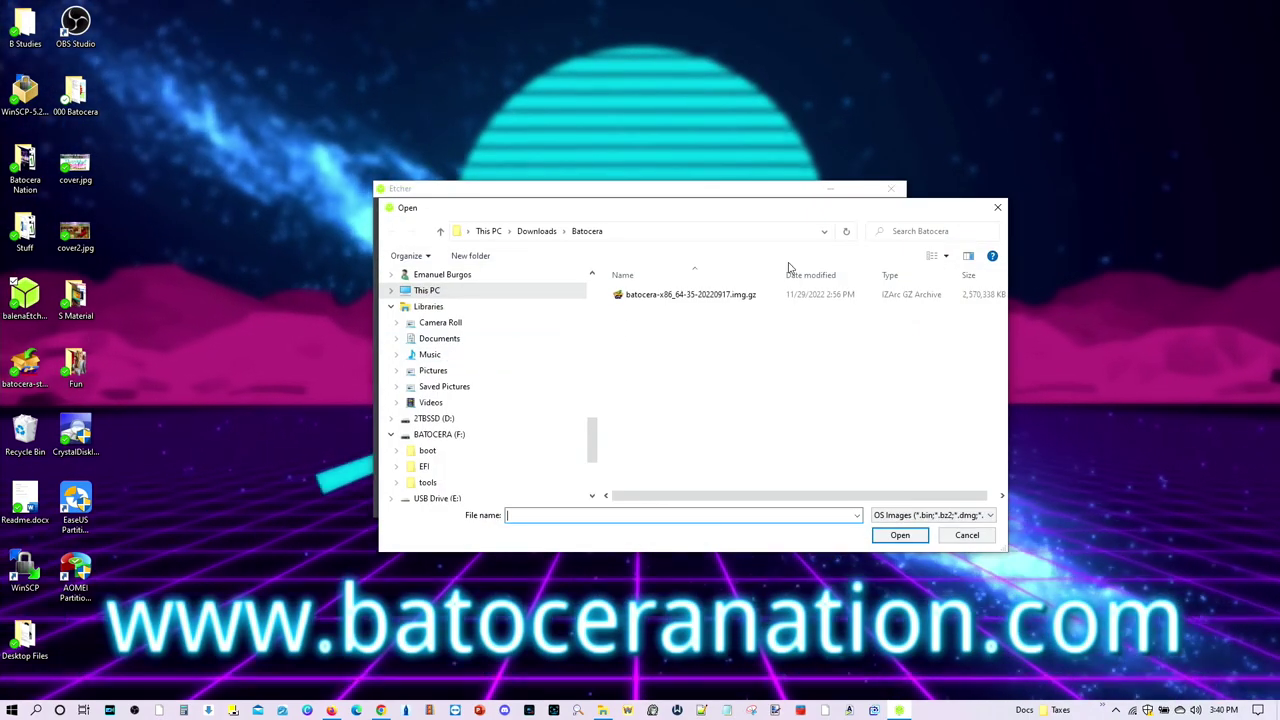
left_click(698, 296)
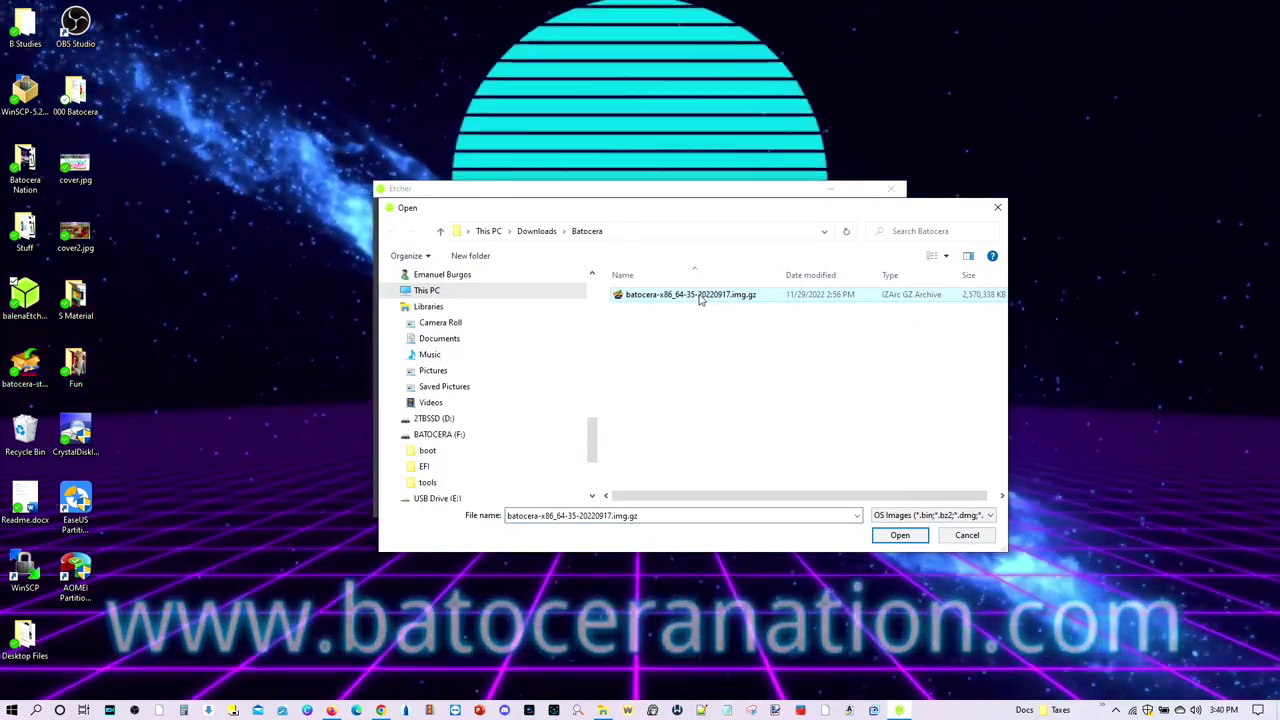
left_click(903, 535)
Start flashing to the 2.05 TB Sabrent USB Device, but close Etcher instead of confirming the erase of the large drive
left_click(643, 360)
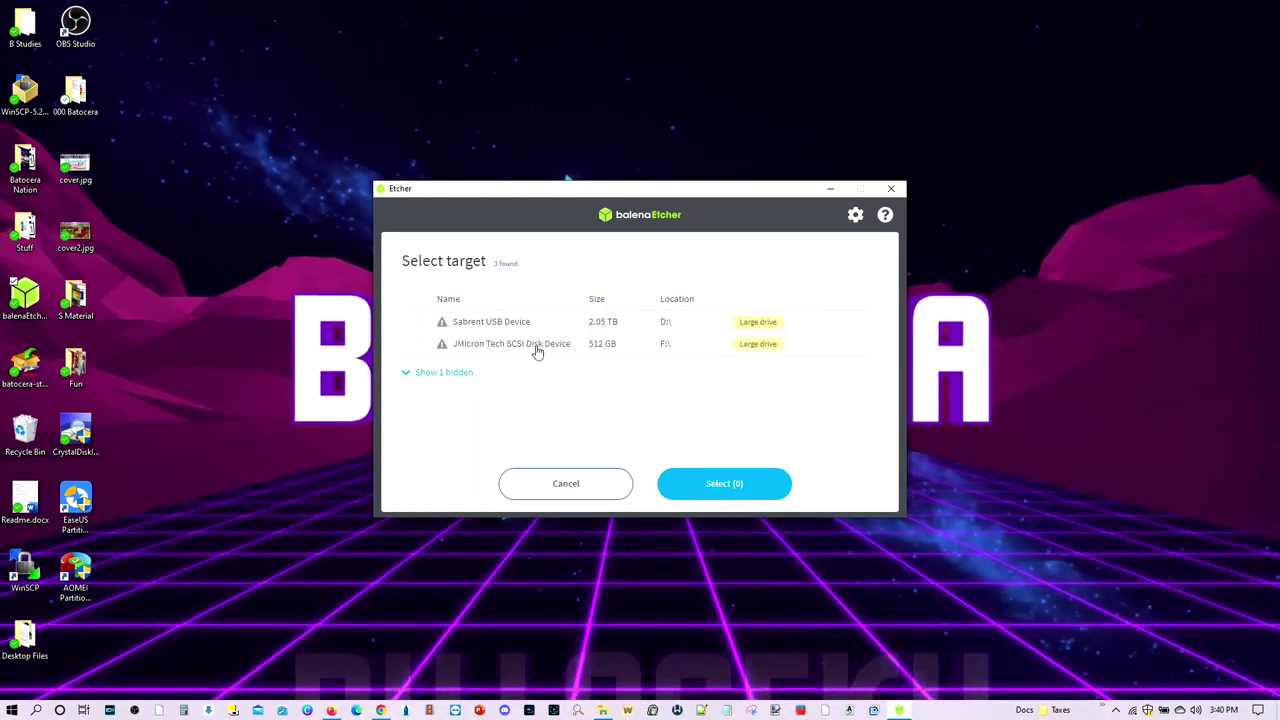
left_click(417, 321)
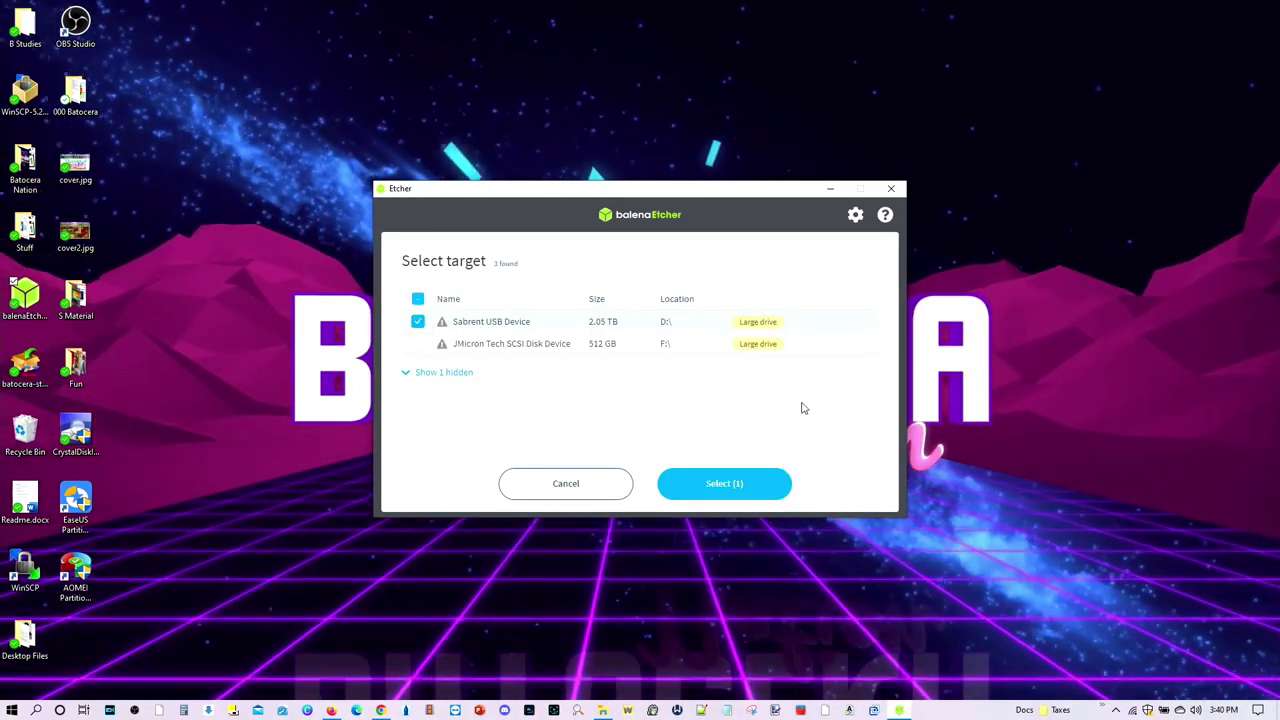
left_click(738, 484)
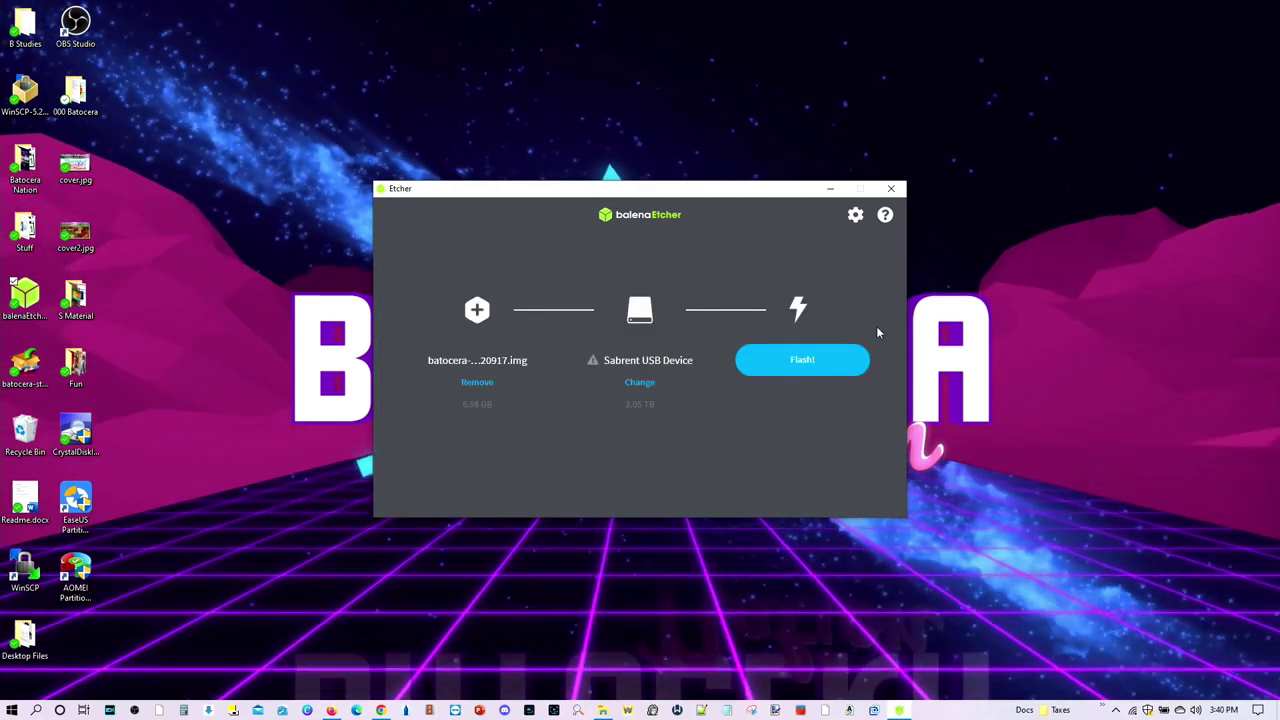
left_click(803, 364)
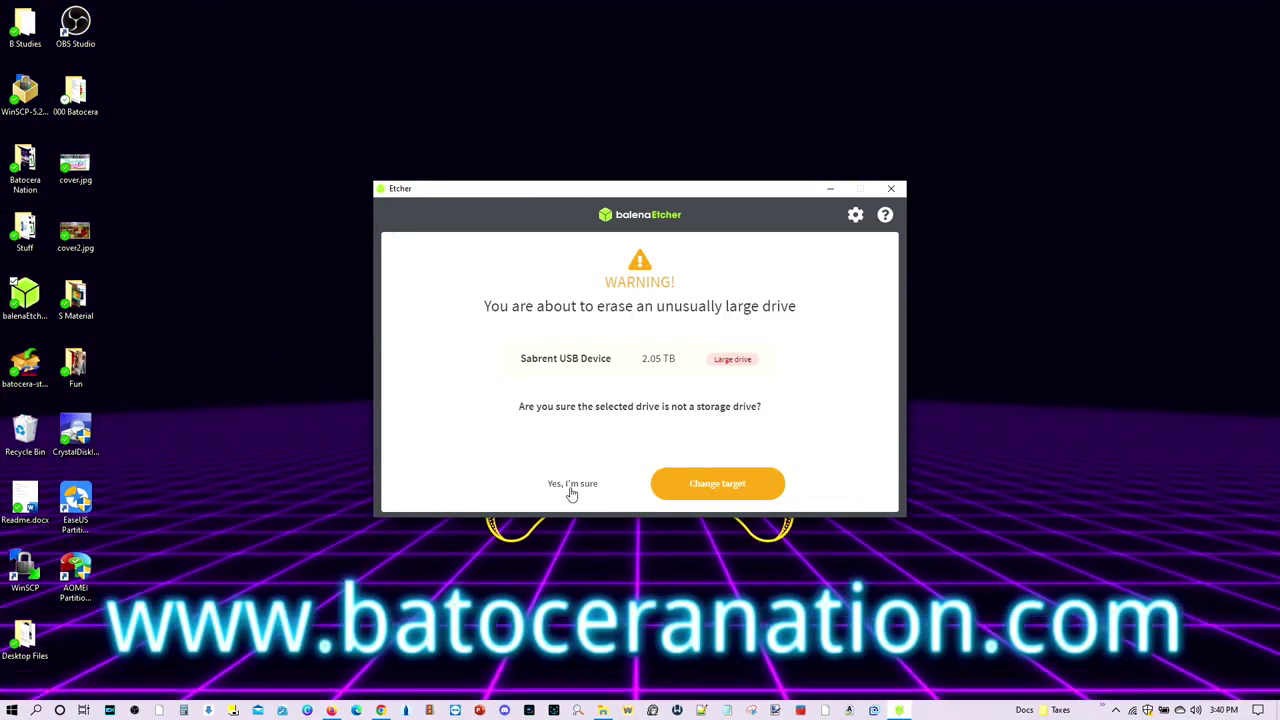
left_click(892, 188)
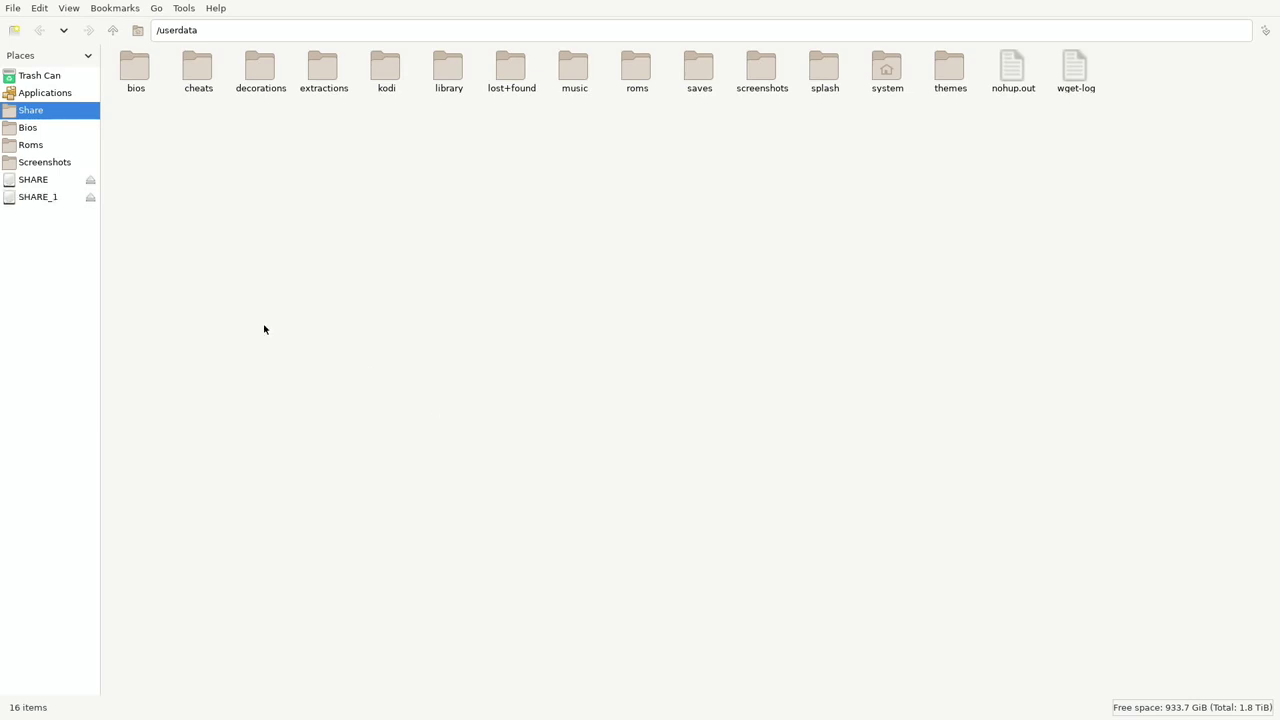
Check the BATOCERA_1 drive, then copy every folder from bios through themes on the SHARE_1 drive
left_click(37, 197)
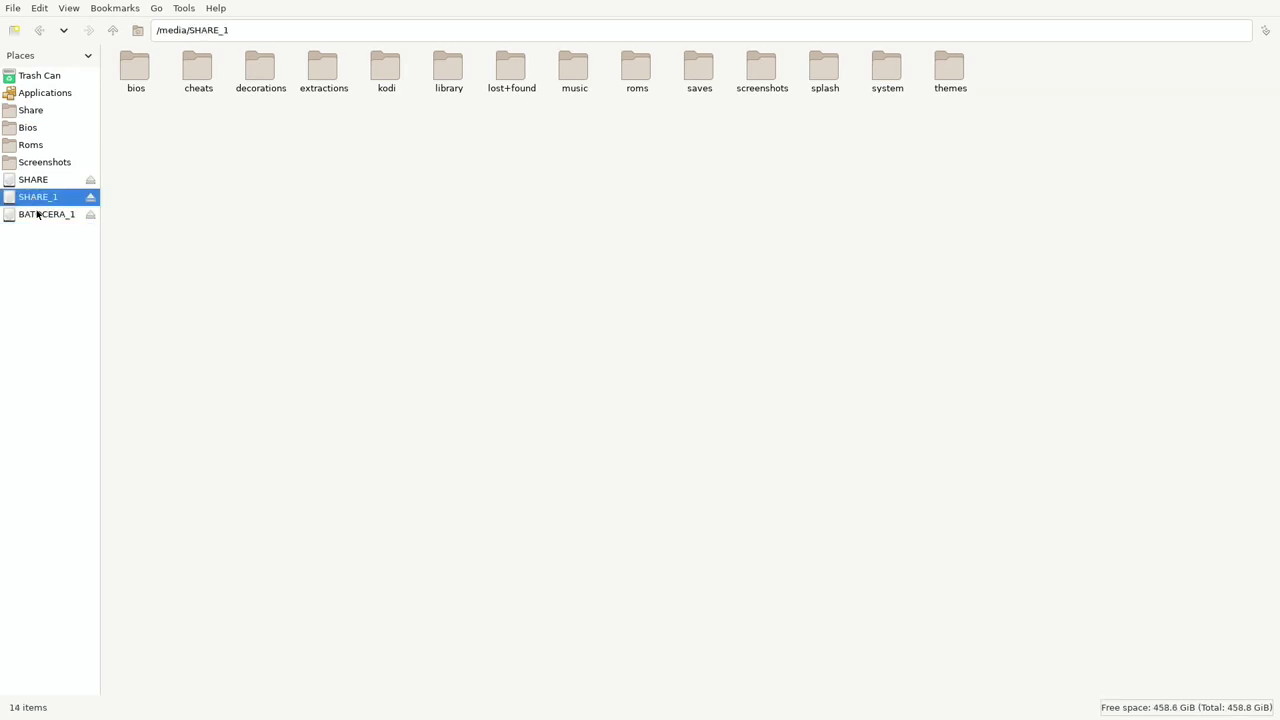
left_click(38, 214)
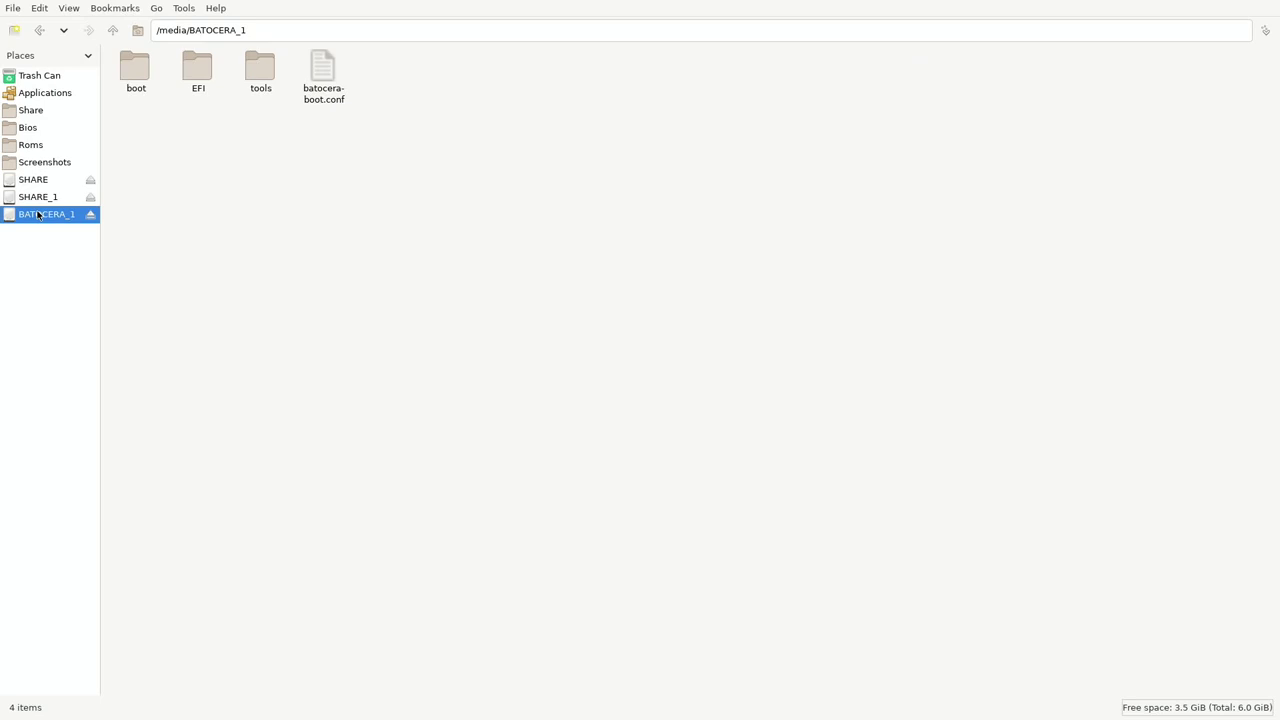
left_click(38, 197)
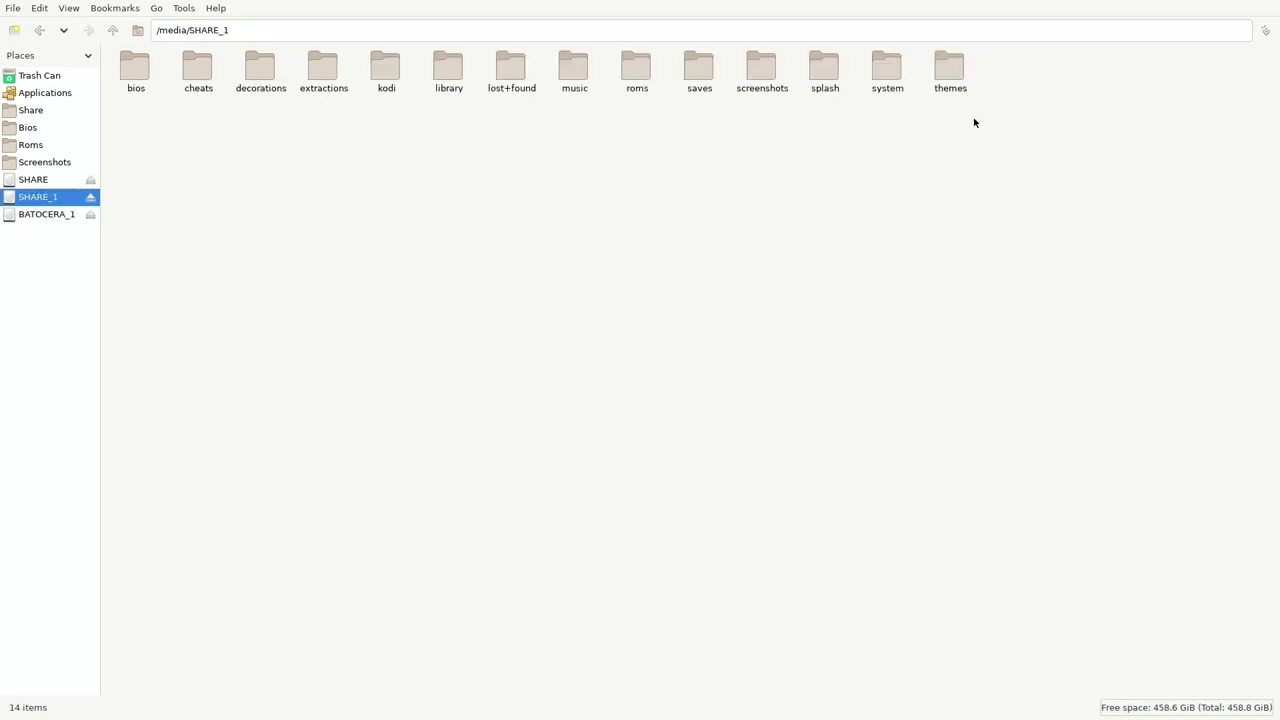
left_click(131, 71)
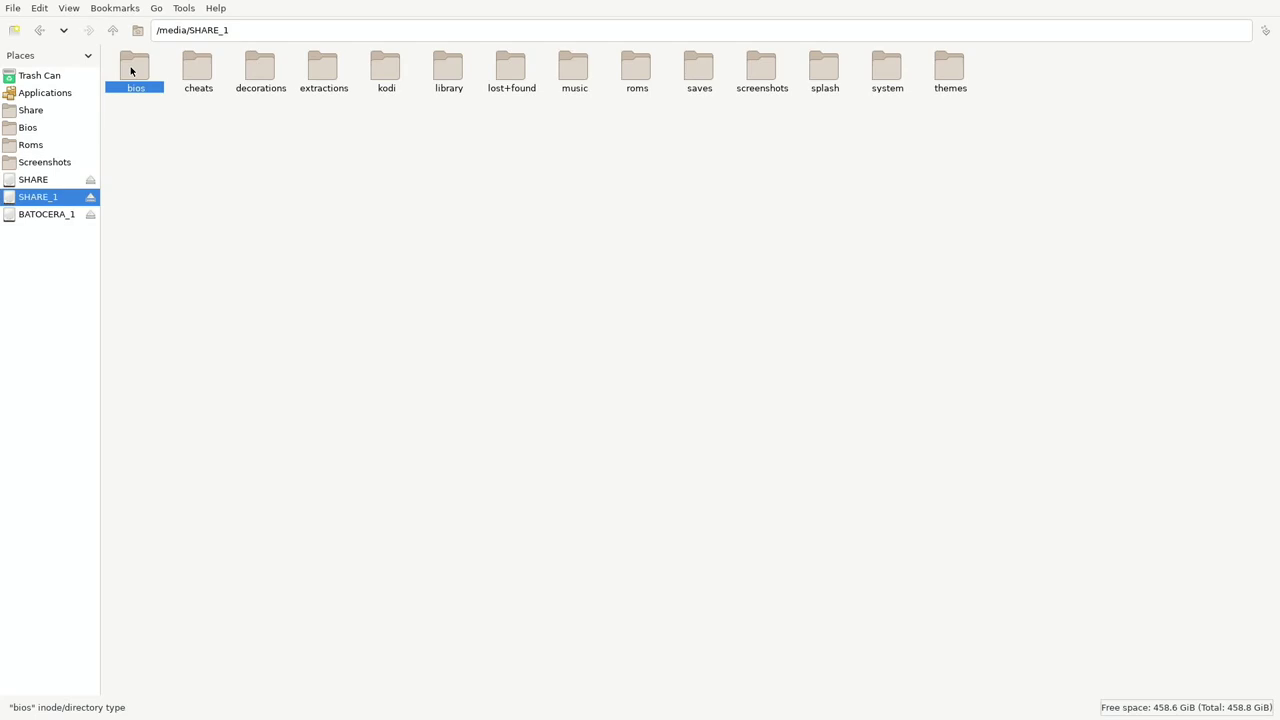
key("shift+Right")
key("shift+Right")
key("shift+Right")
key("shift+Right")
key("shift+Right")
key("shift+Right")
key("shift+Right")
key("shift+Right")
key("shift+Right")
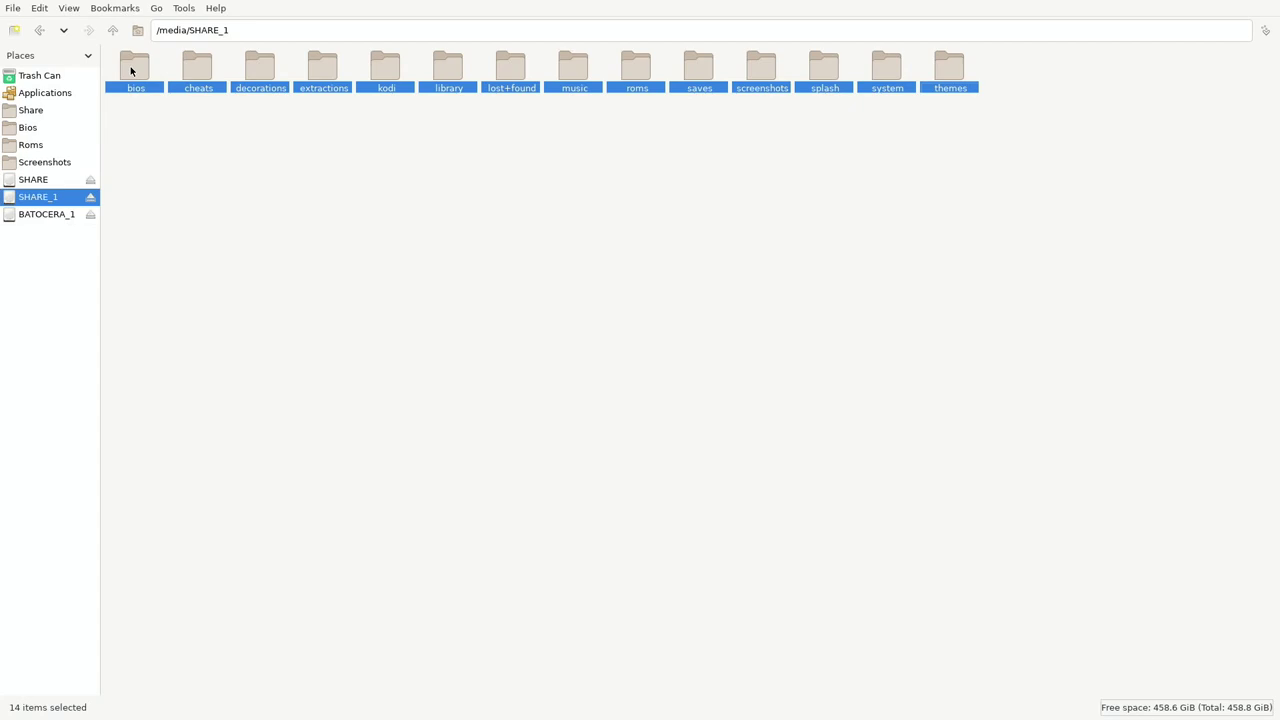
Try pasting the copied folders into Share with one choice for all existing files, then cancel and close the file manager
left_click(31, 110)
right_click(353, 246)
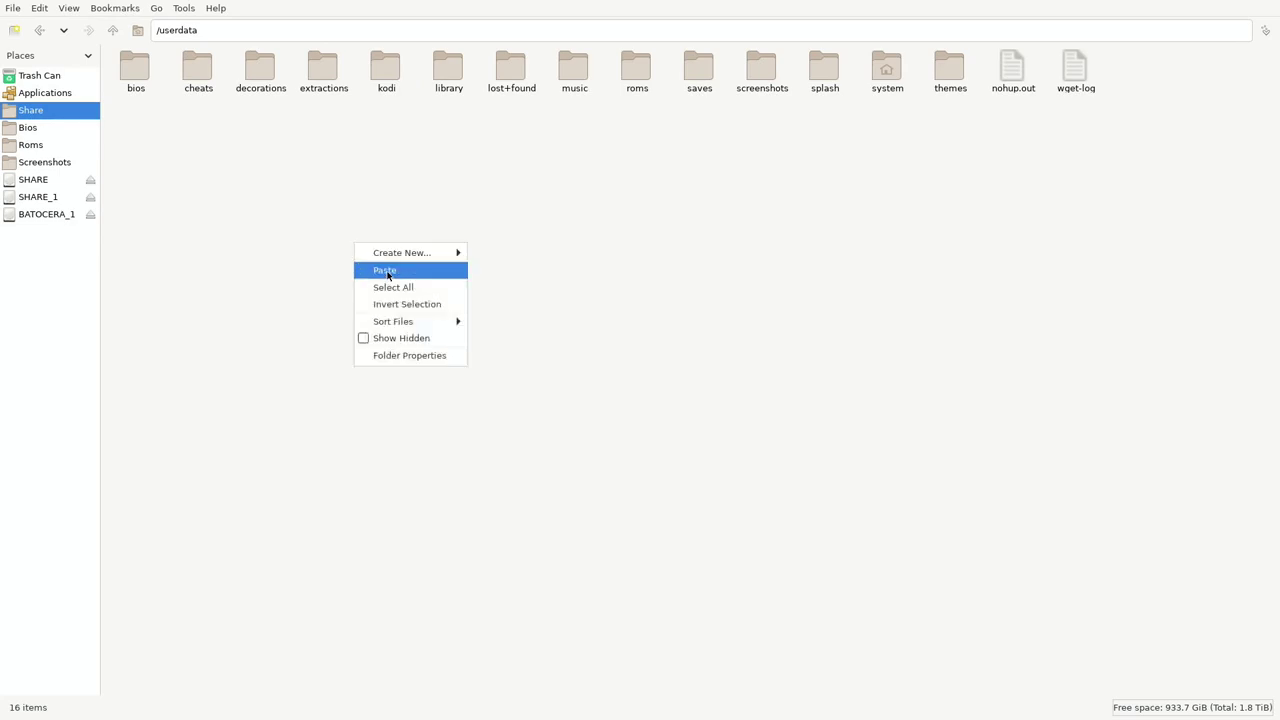
left_click(386, 270)
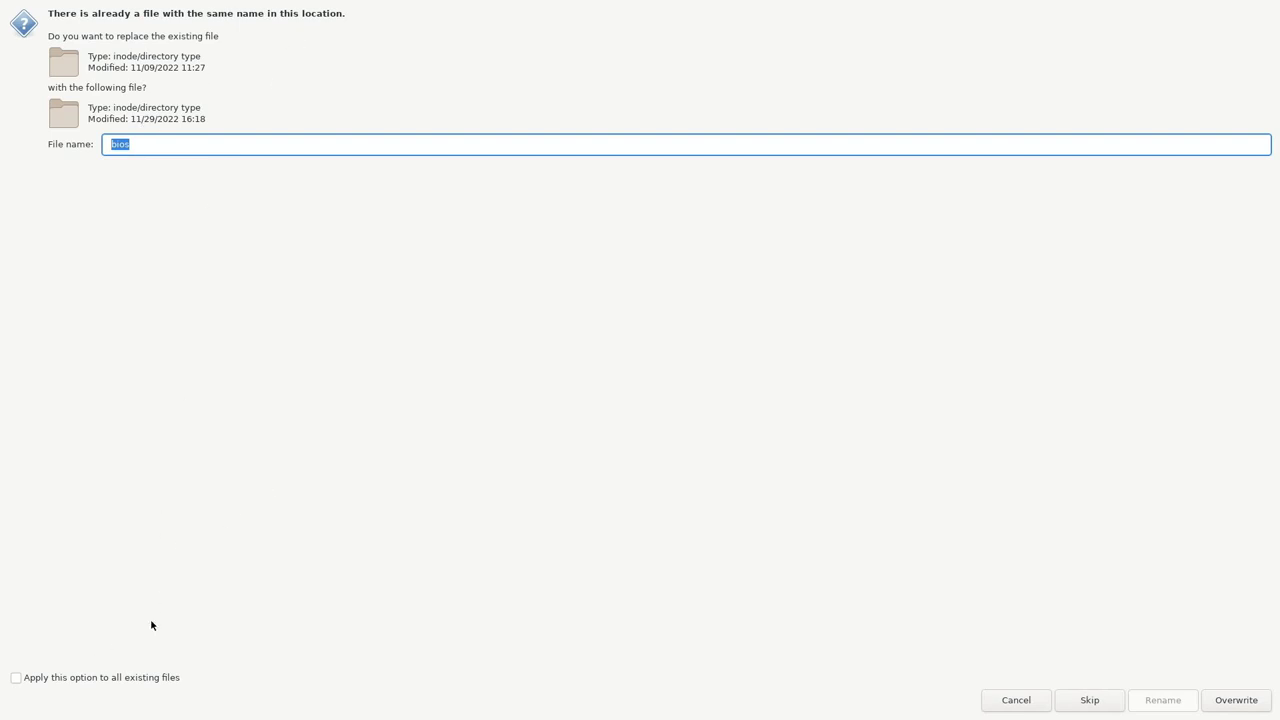
left_click(14, 679)
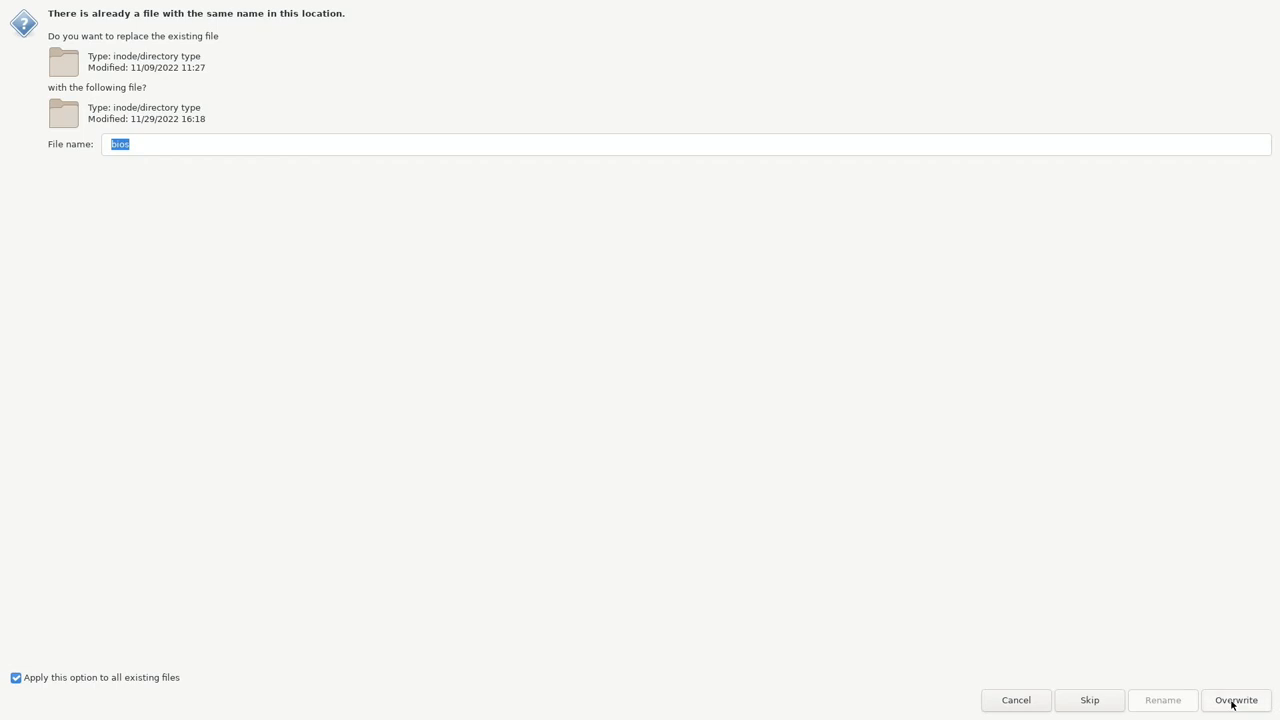
left_click(1013, 702)
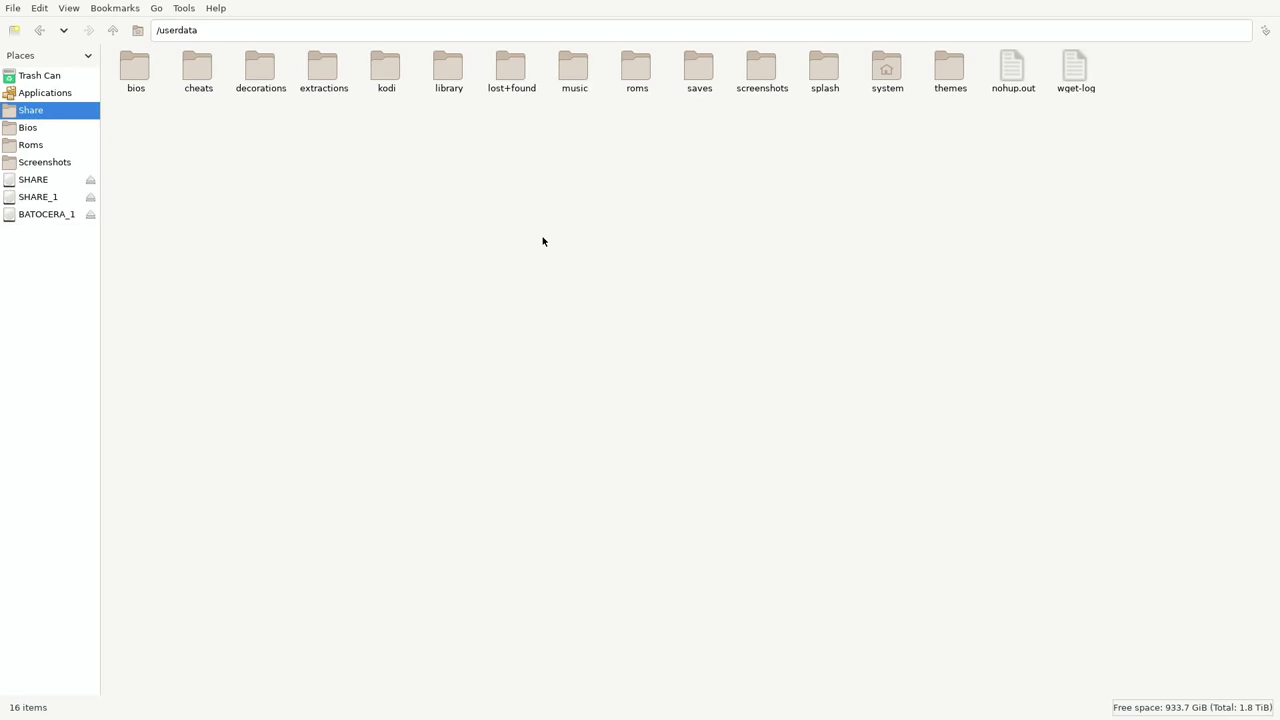
left_click(13, 9)
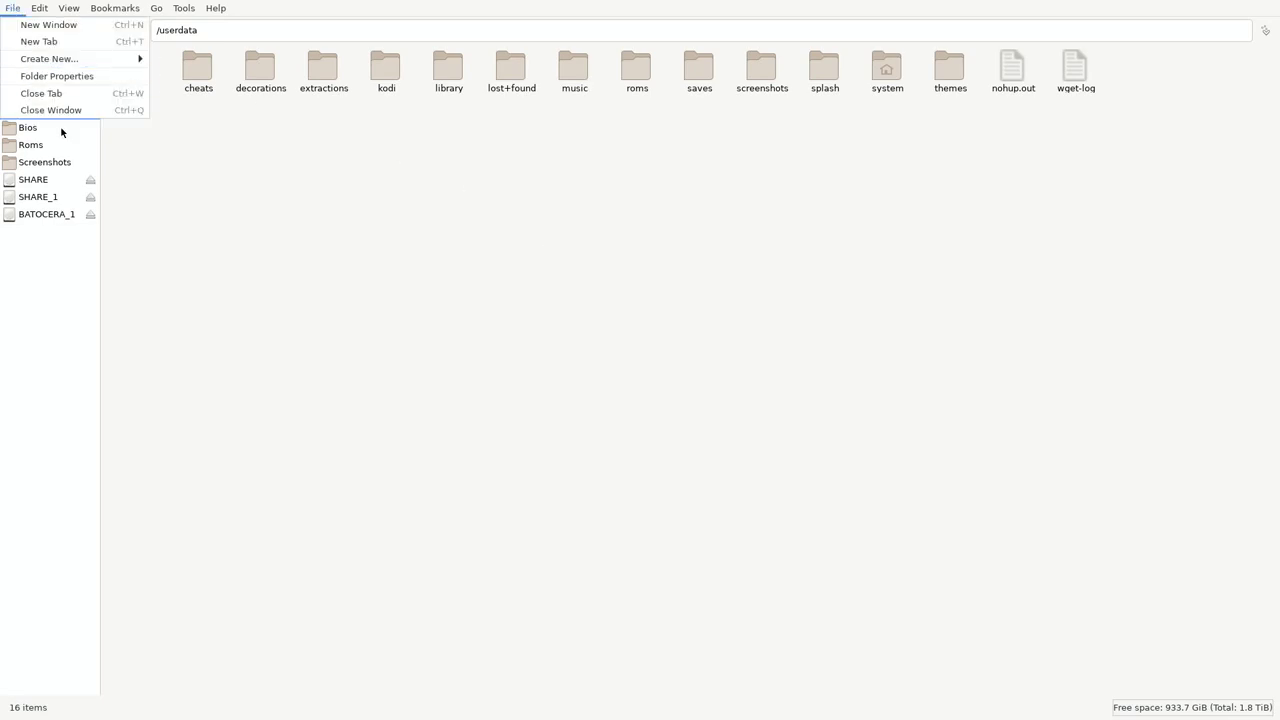
left_click(74, 110)
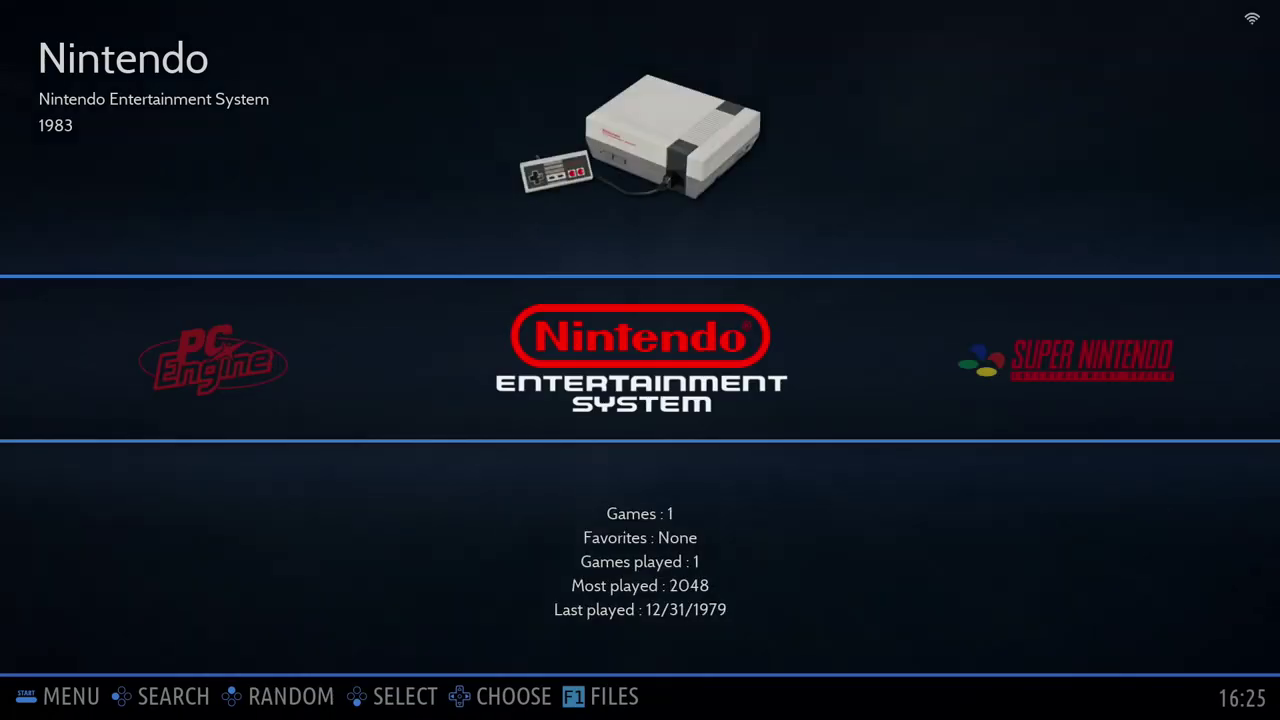
Browse the Nintendo consoles in the system list to compare their game details, ending on Super Nintendo Entertainment System
key("Right")
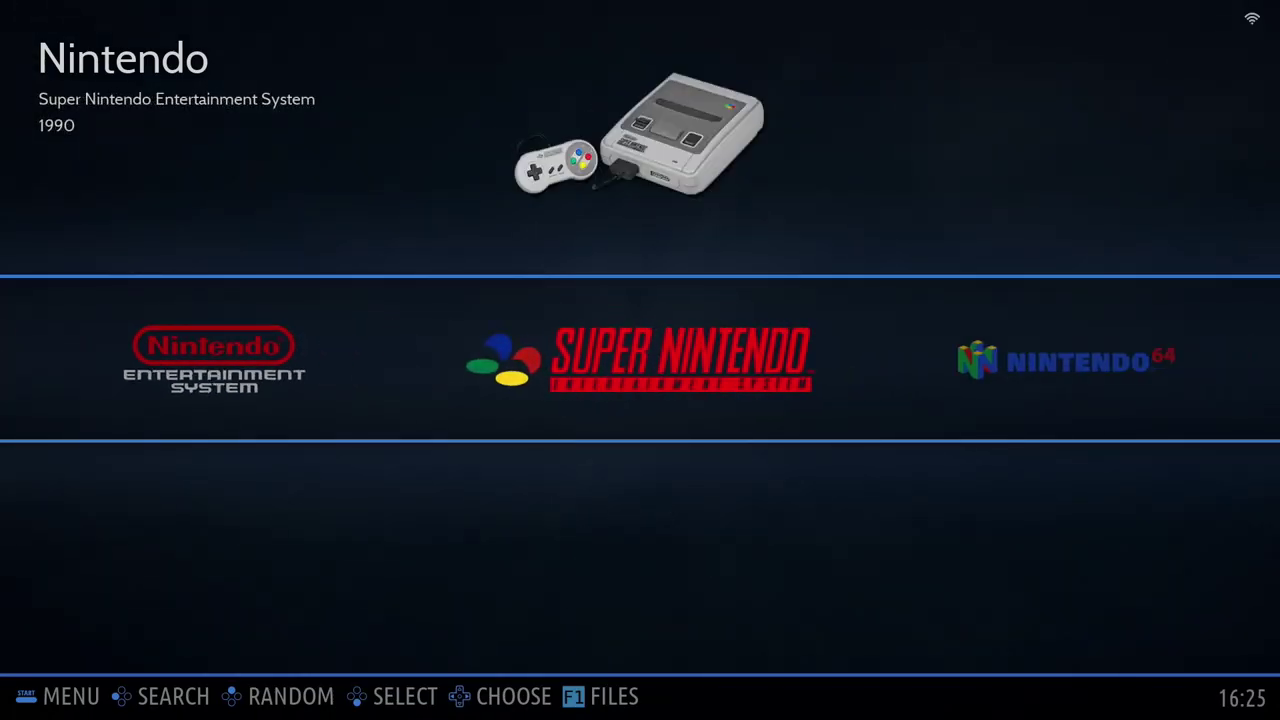
key("Right")
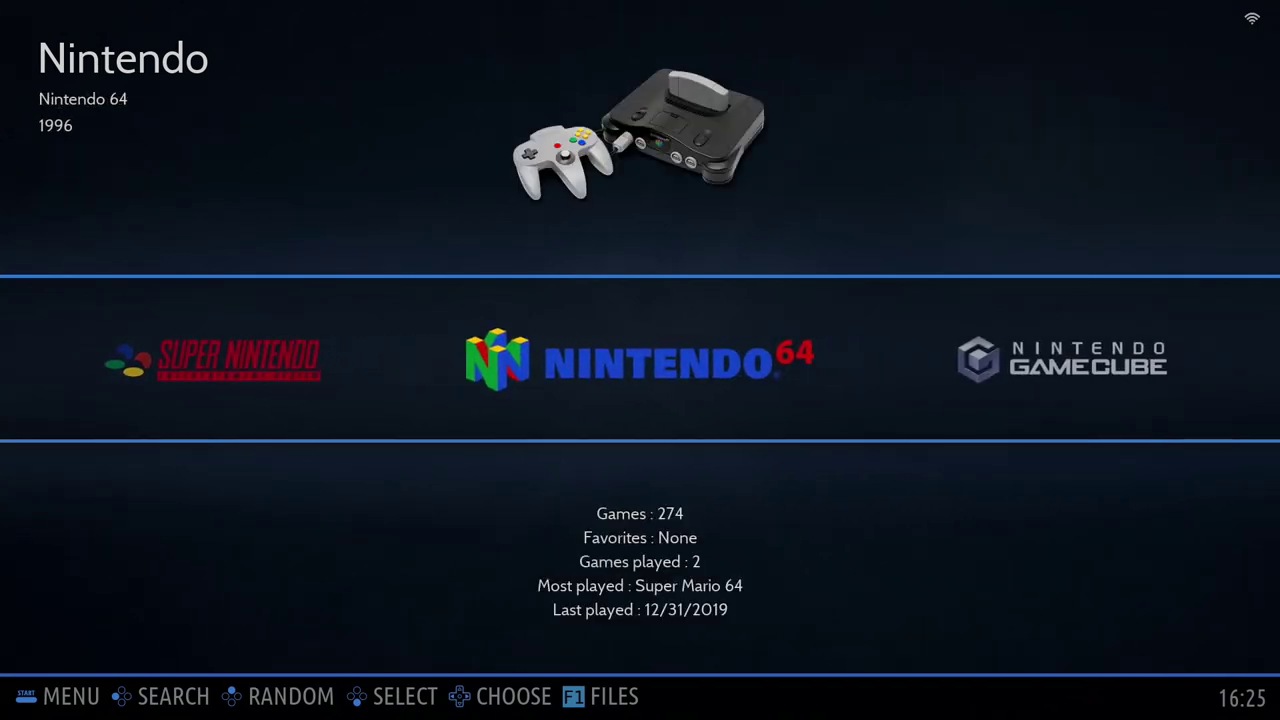
key("Right")
key("Right")
key("Left")
key("Left")
key("Left")
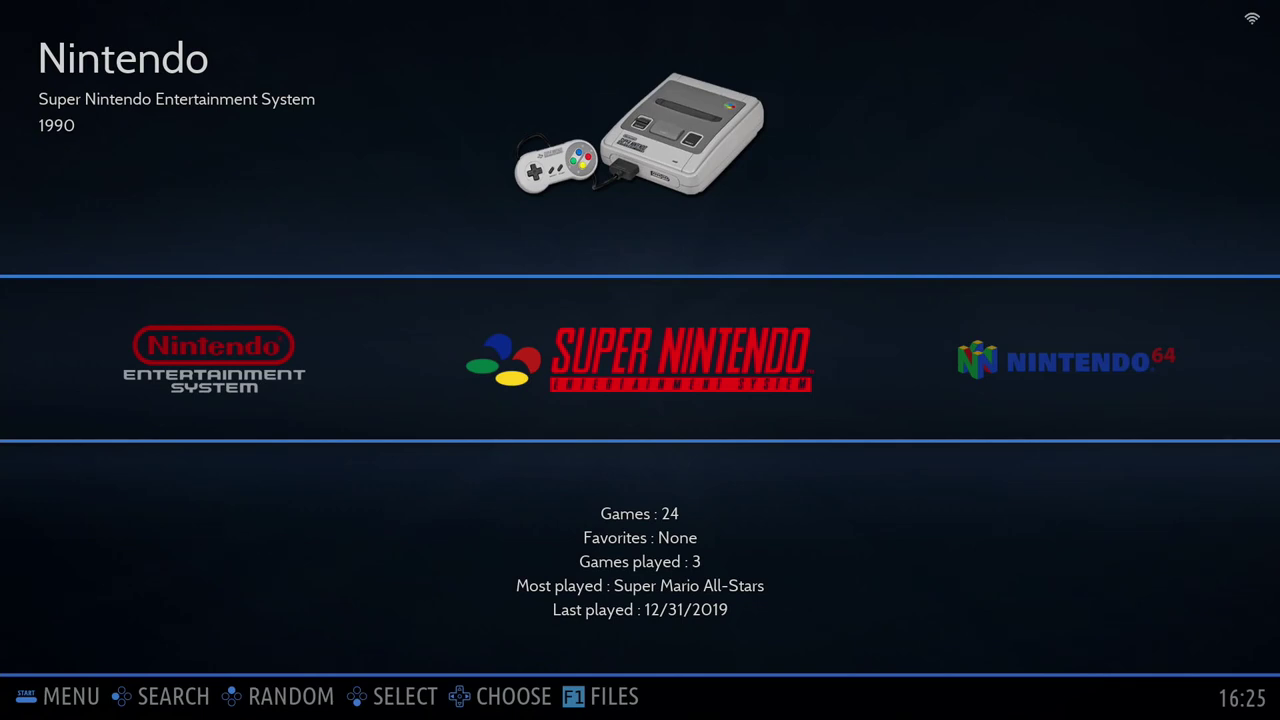
Change the theme set to RVGM-BT-THEME in the user interface settings and return to the system list
key("Return")
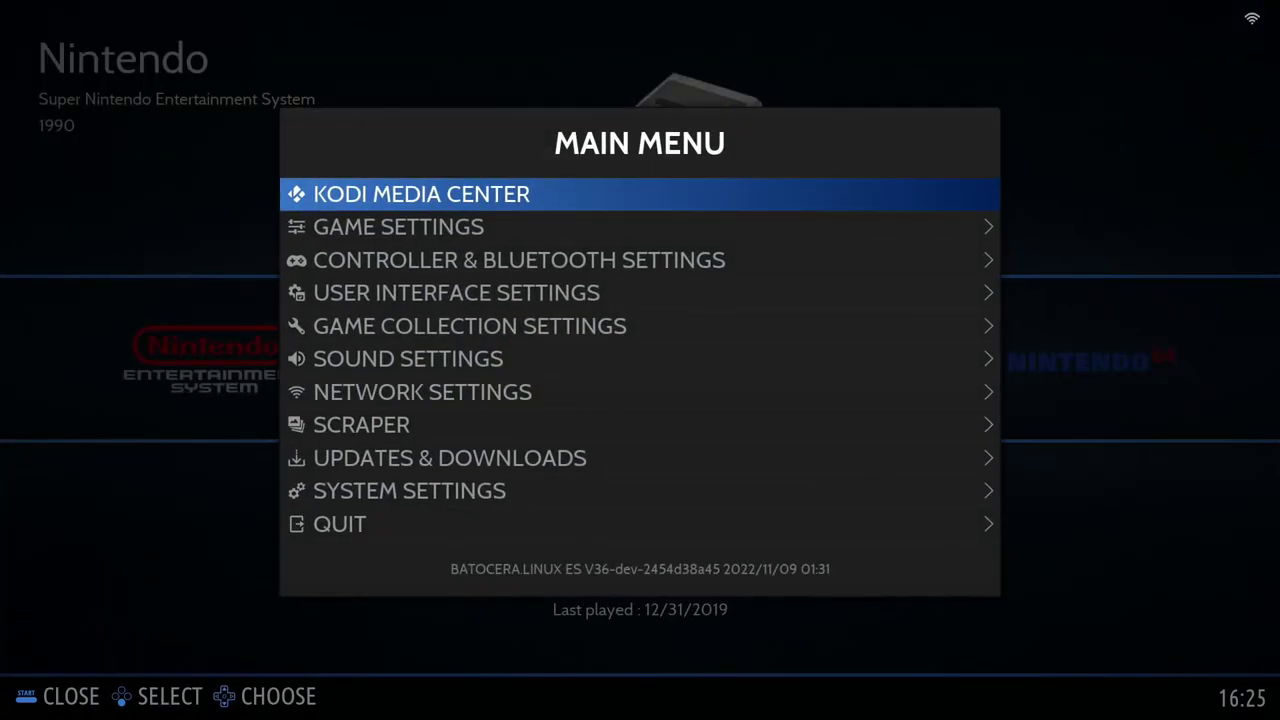
key("Down")
key("Down")
key("Down")
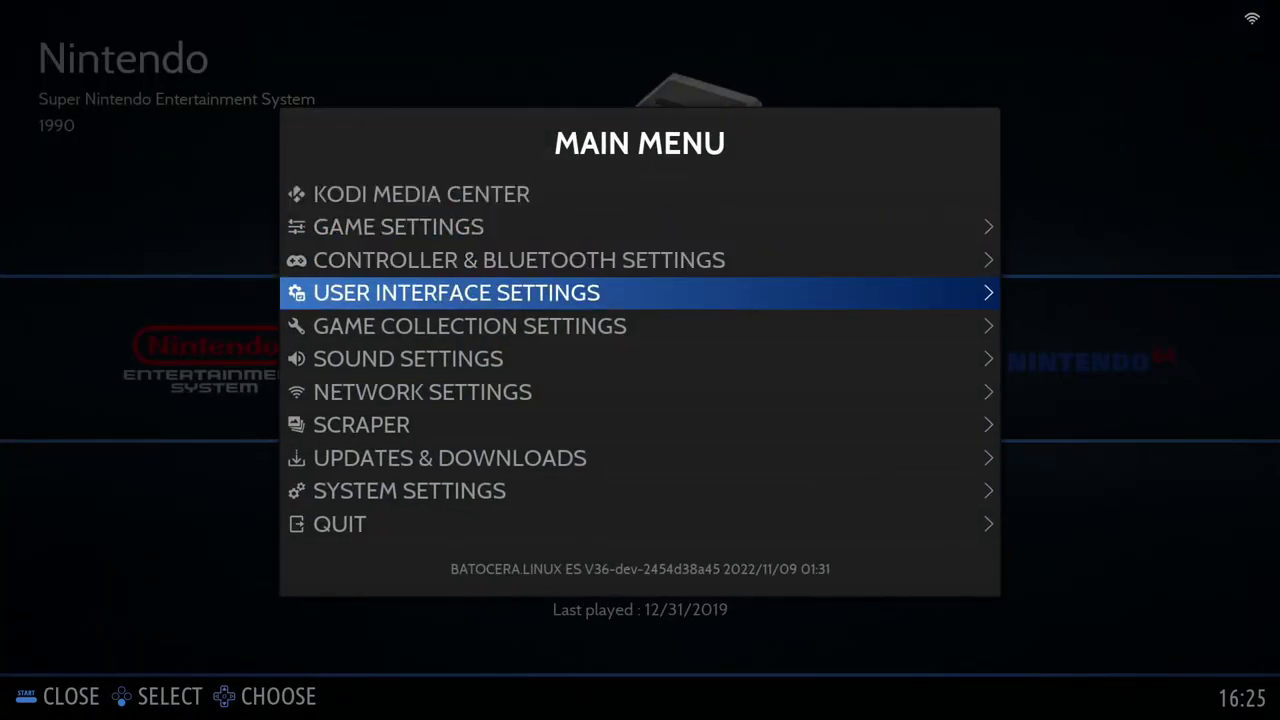
key("Return")
key("Return")
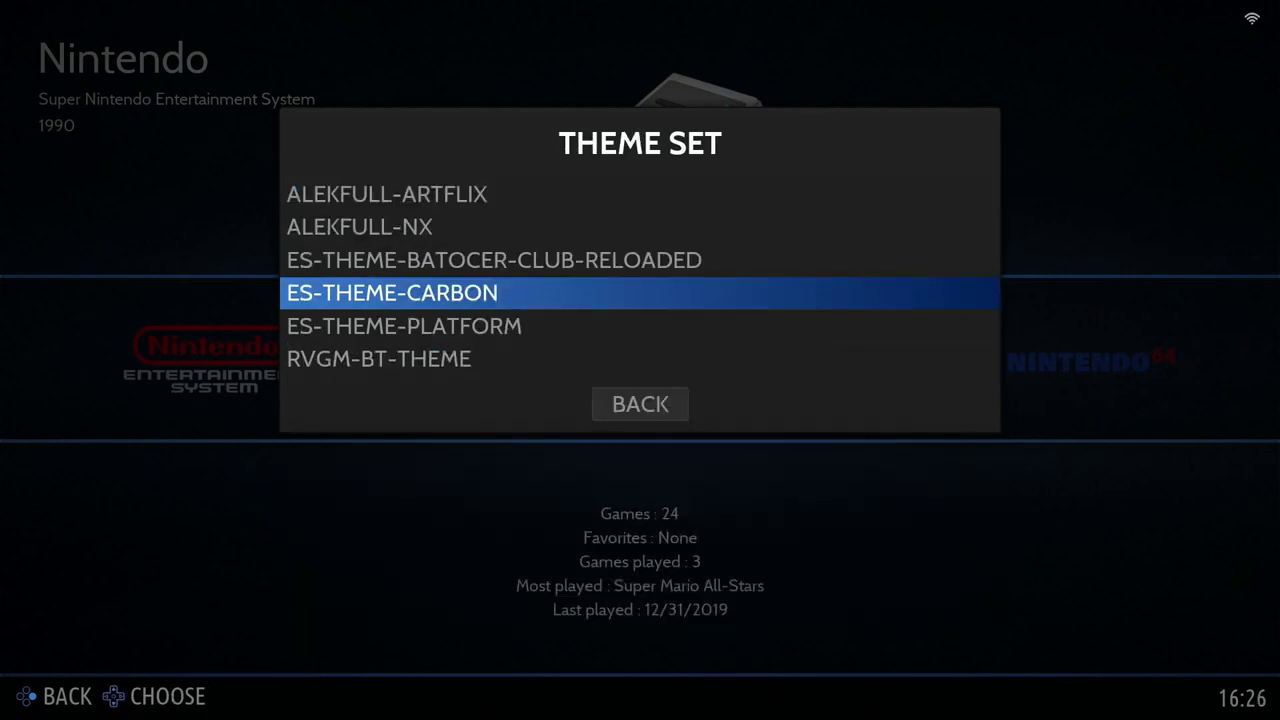
key("Down")
key("Down")
key("Return")
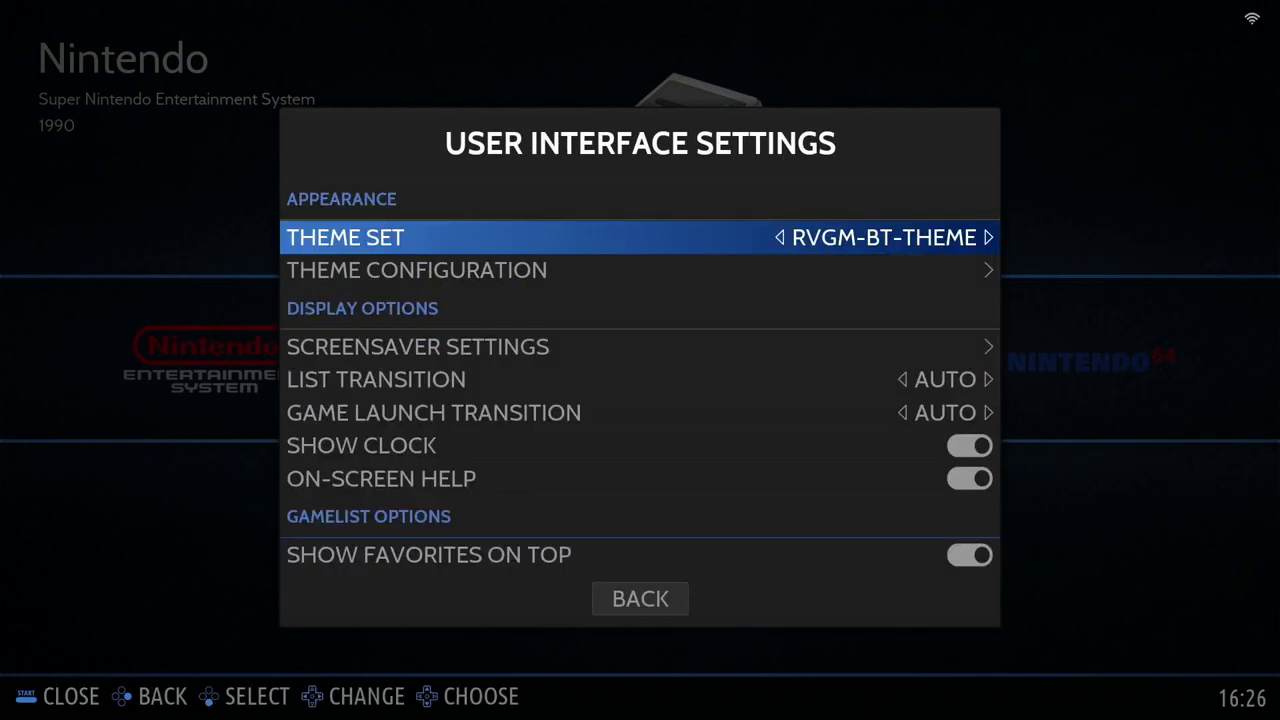
key("BackSpace")
key("BackSpace")
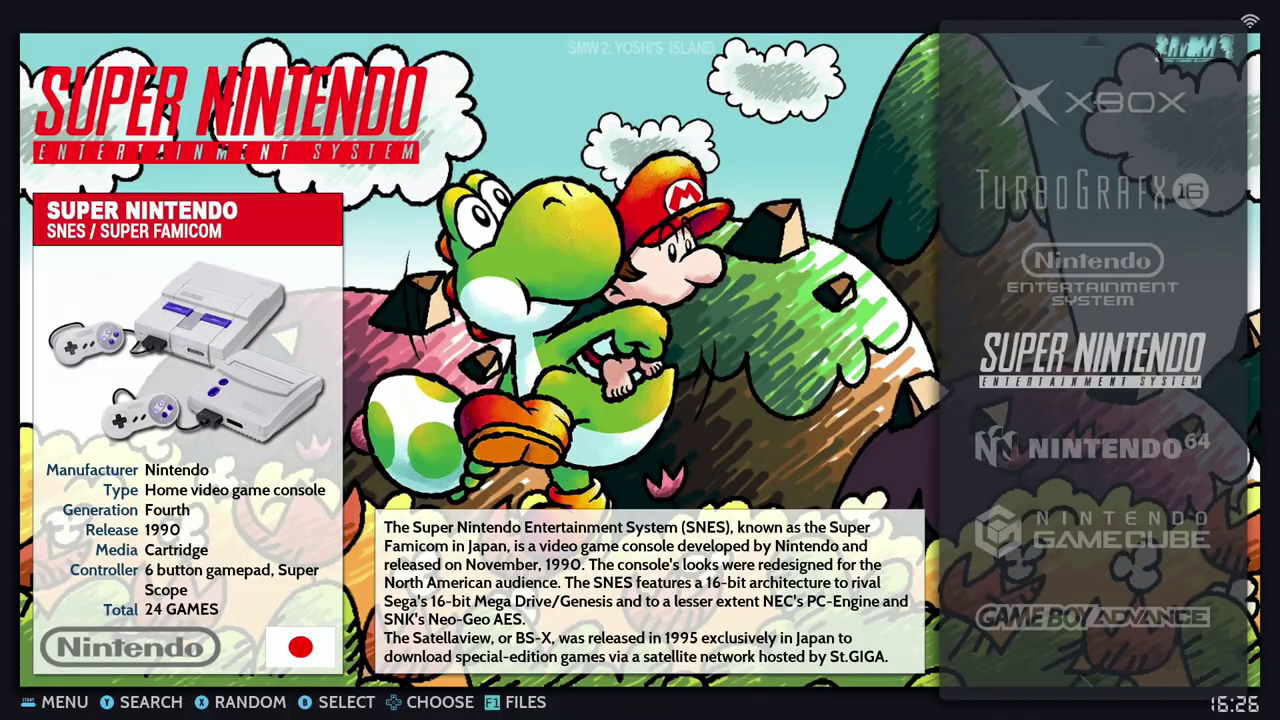
Browse the Nintendo consoles in the system list as far as Wii and back, ending on Nintendo GameCube
key("Down")
key("Down")
key("Down")
key("Down")
key("Down")
key("Down")
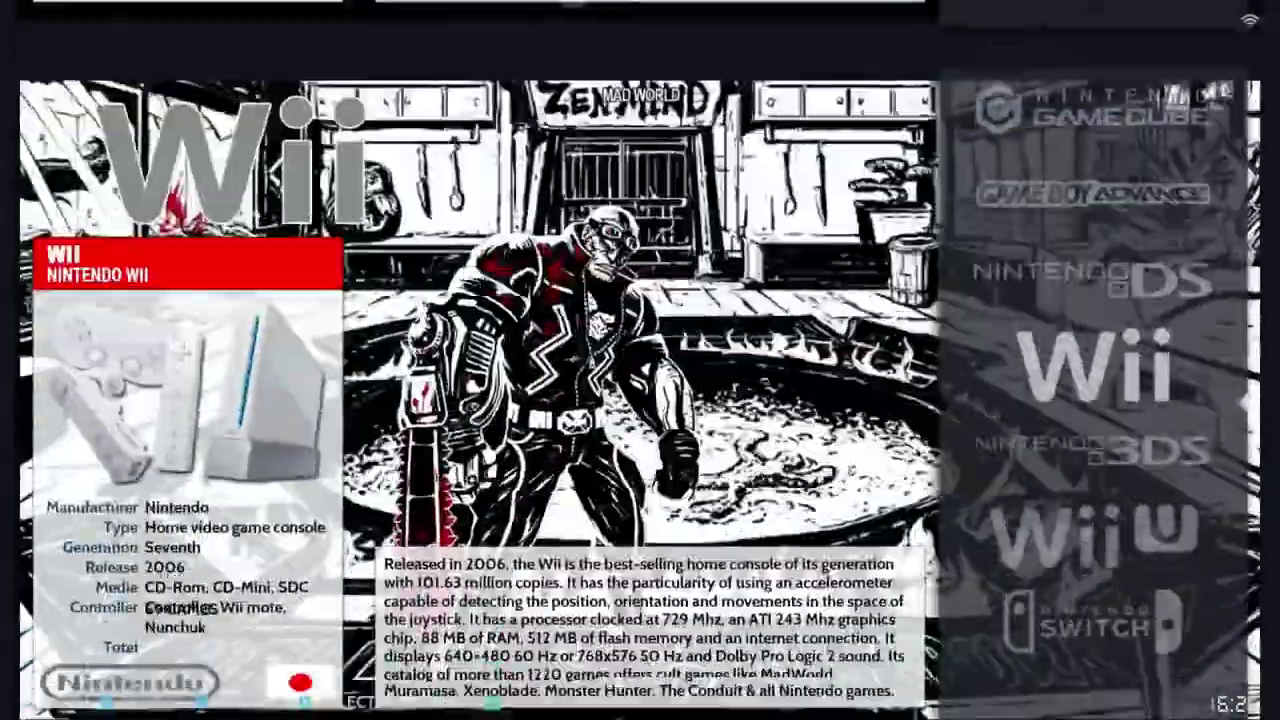
key("Up")
key("Up")
key("Up")
key("Up")
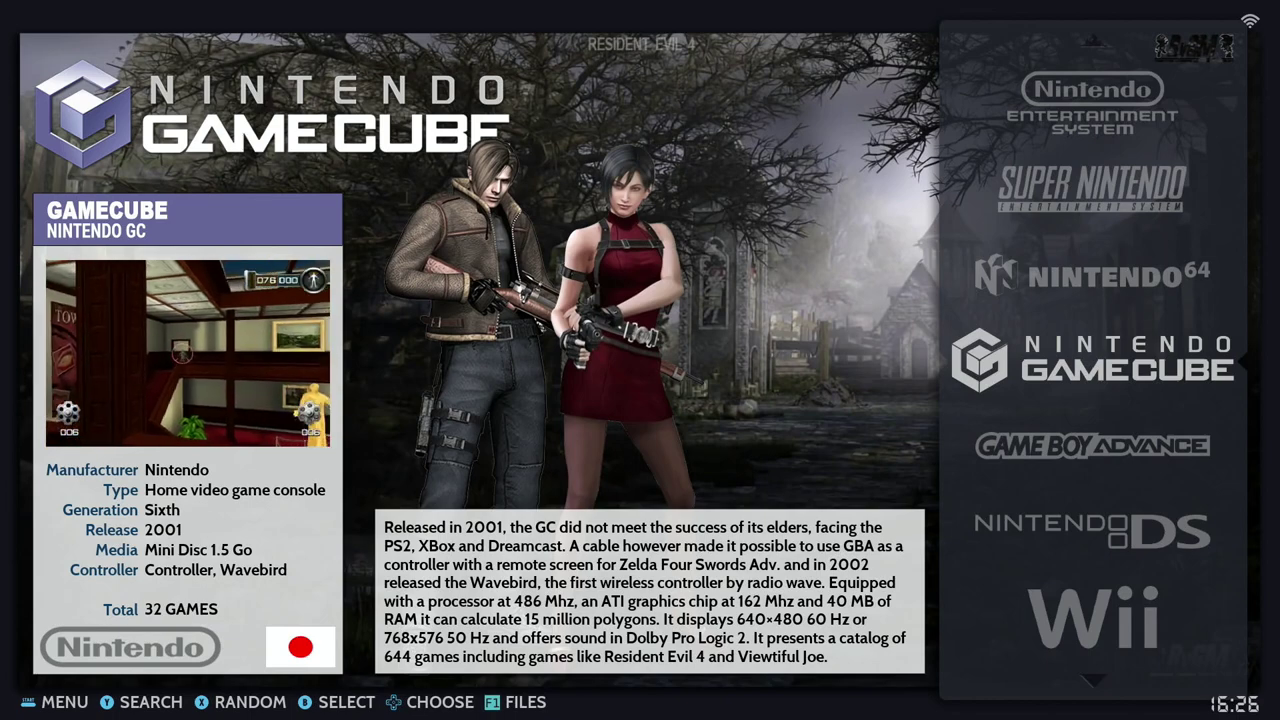
Review the theme configuration options from gamelist view style to games list background, then leave the settings
key("Return")
key("Down")
key("Down")
key("Down")
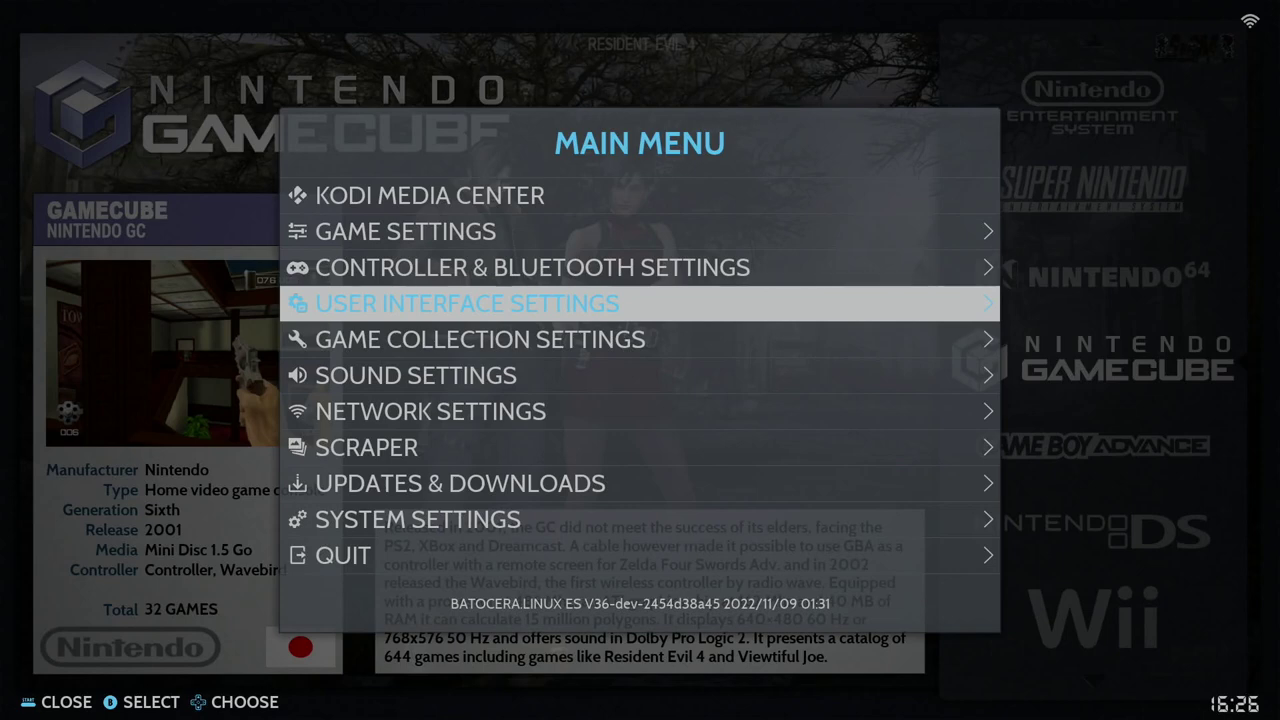
key("Return")
key("Down")
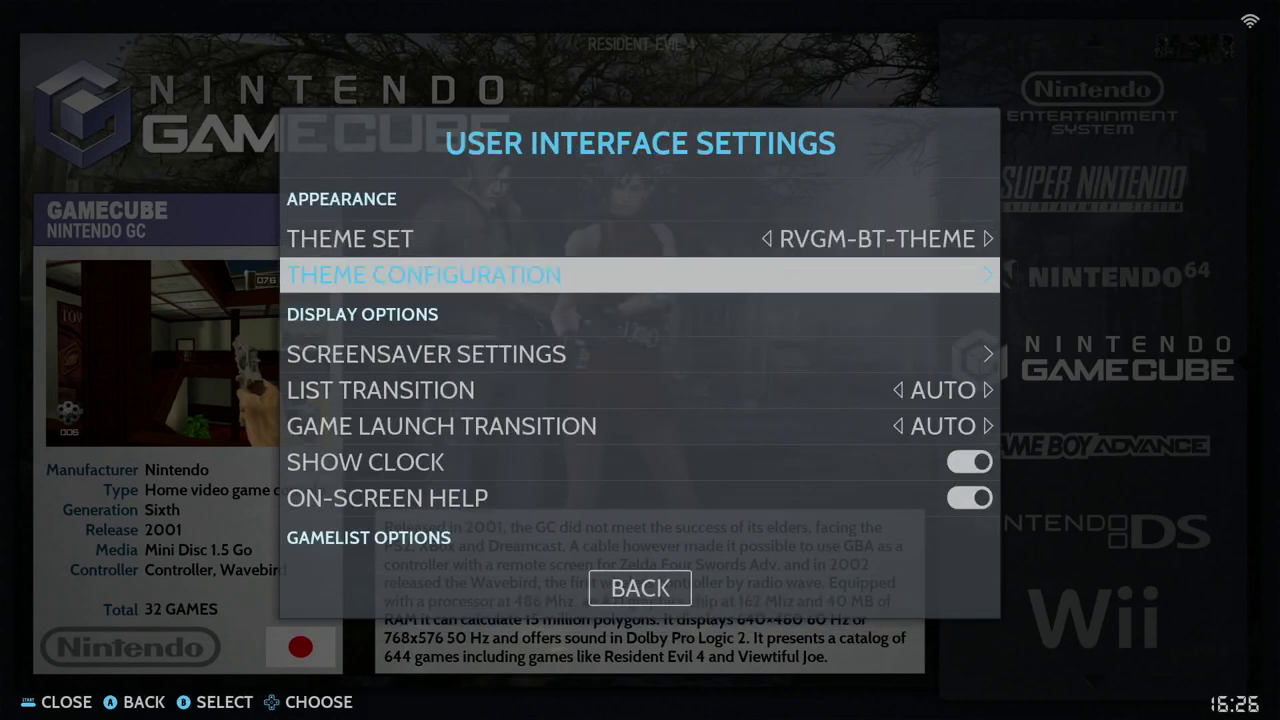
key("Return")
key("Down")
key("Down")
key("Down")
key("Down")
key("Down")
key("Down")
key("Down")
key("Down")
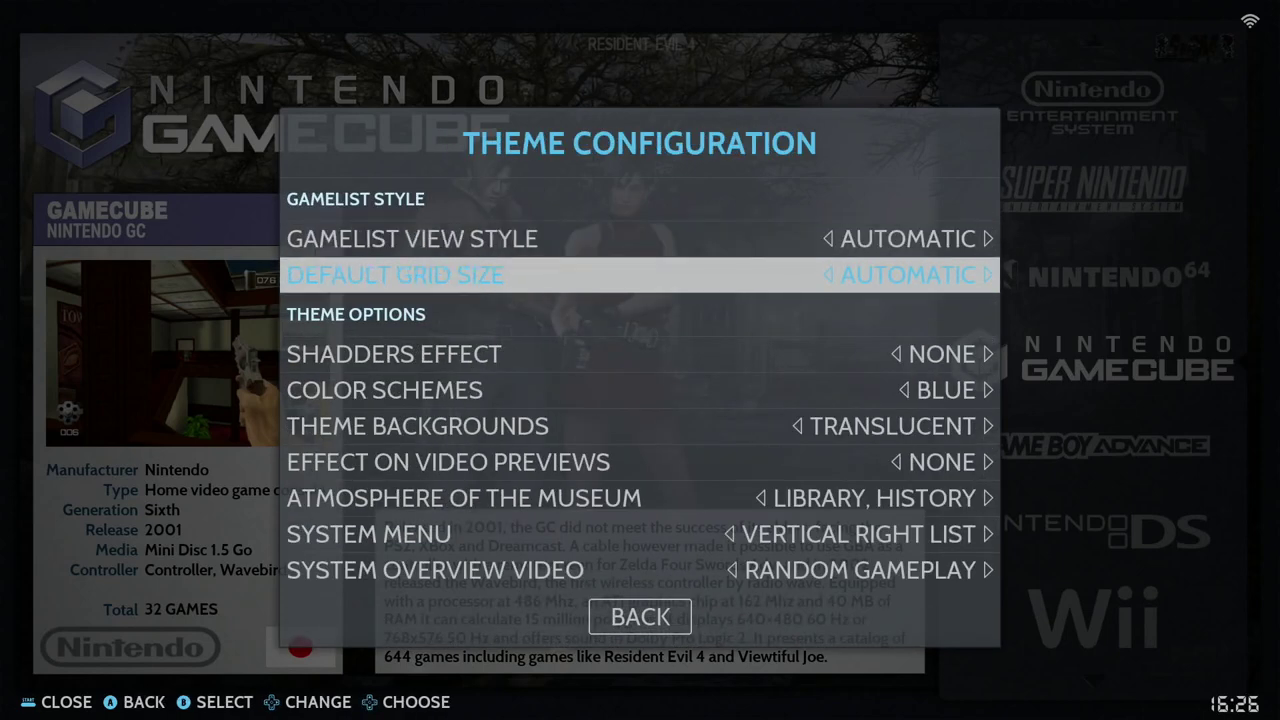
key("Down")
key("Down")
key("Down")
key("Down")
key("Down")
key("Down")
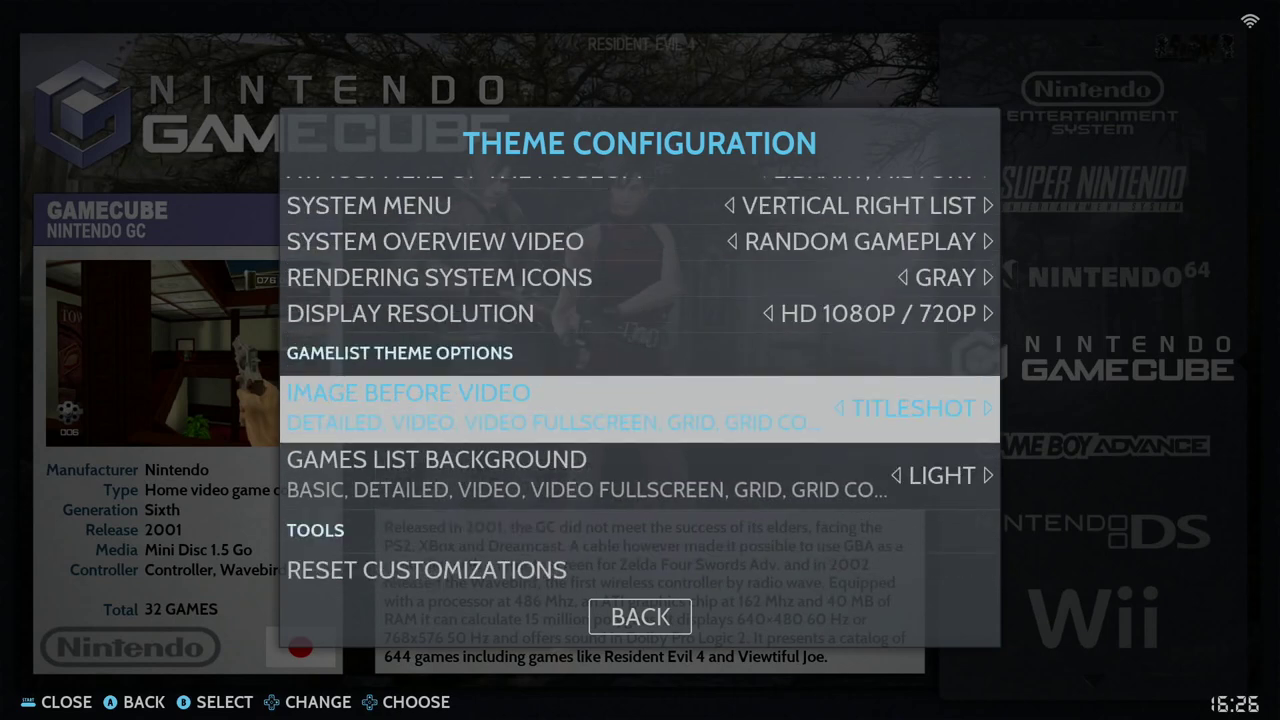
key("Up")
key("Up")
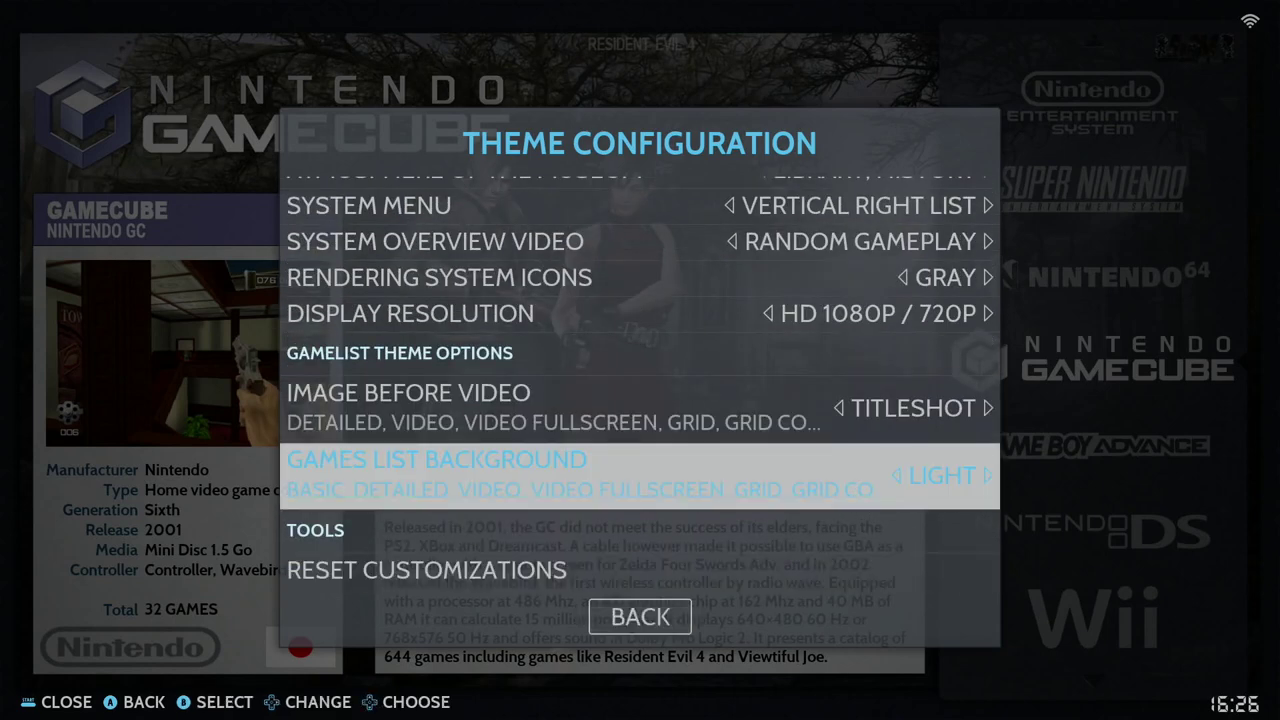
key("Escape")
key("Escape")
key("Escape")
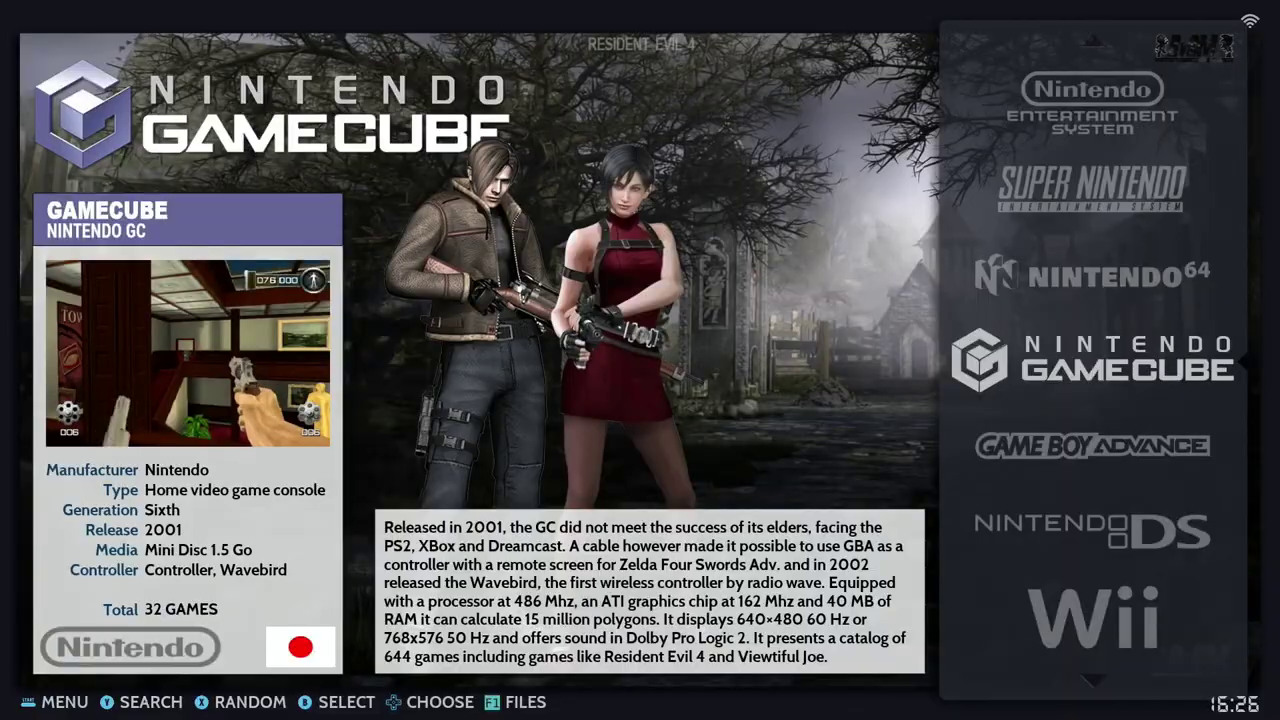